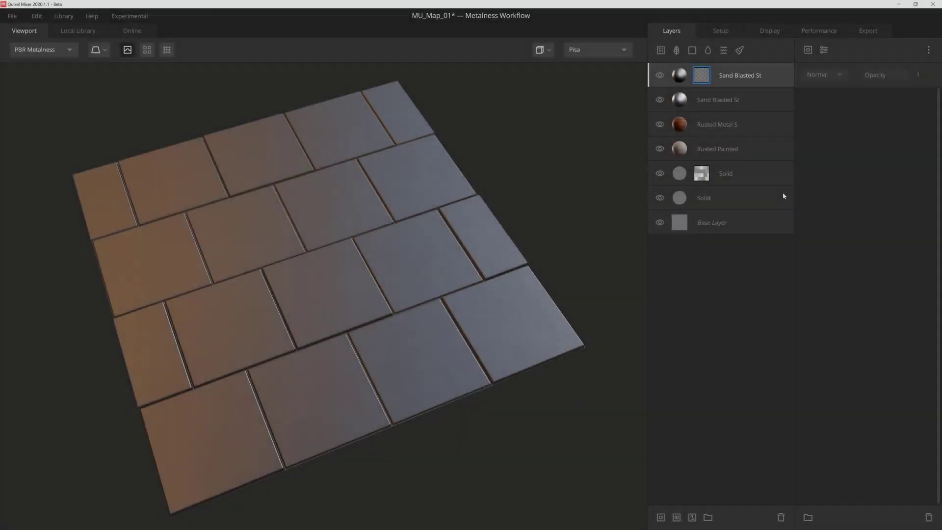
- Add a Custom Image Map component to the top Sand Blasted Steel layer's mask
left_click(808, 50)
left_click(814, 79)
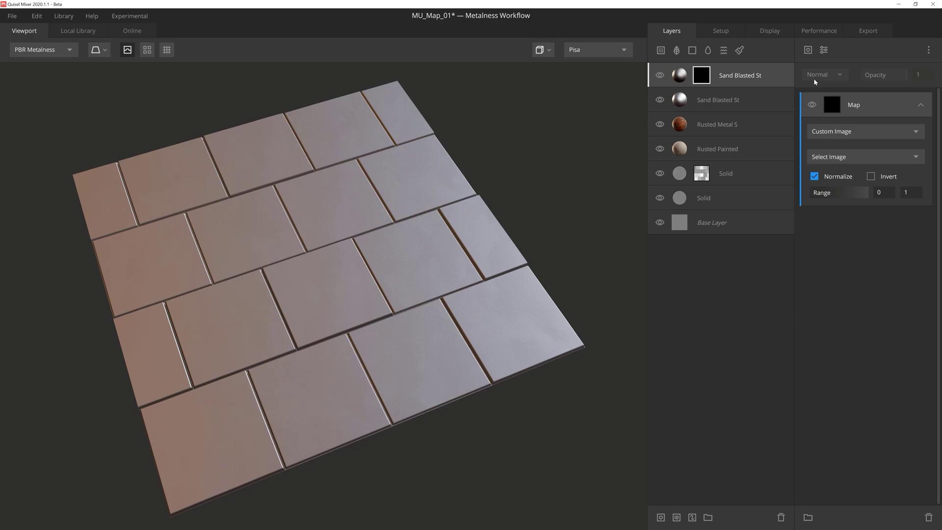
- Keep the Map source on Custom Image and browse for a new mask image file
left_click(915, 137)
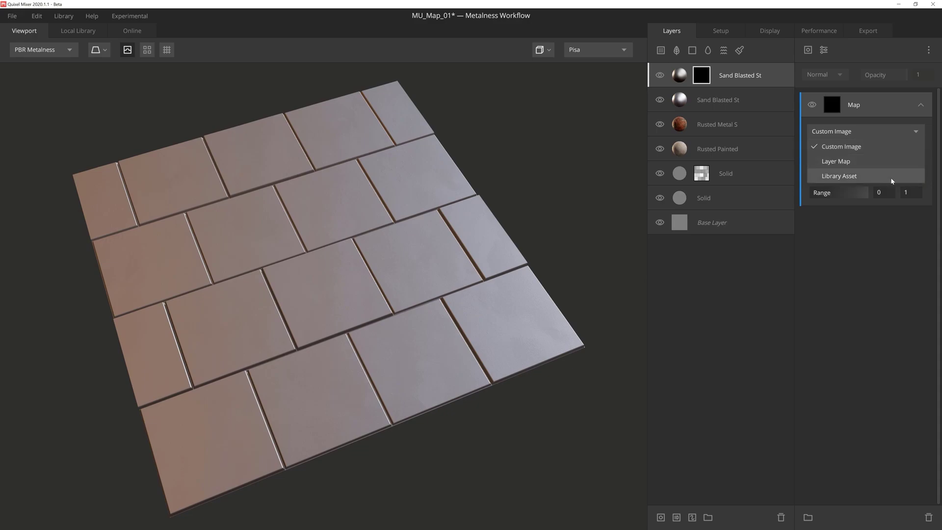
left_click(901, 145)
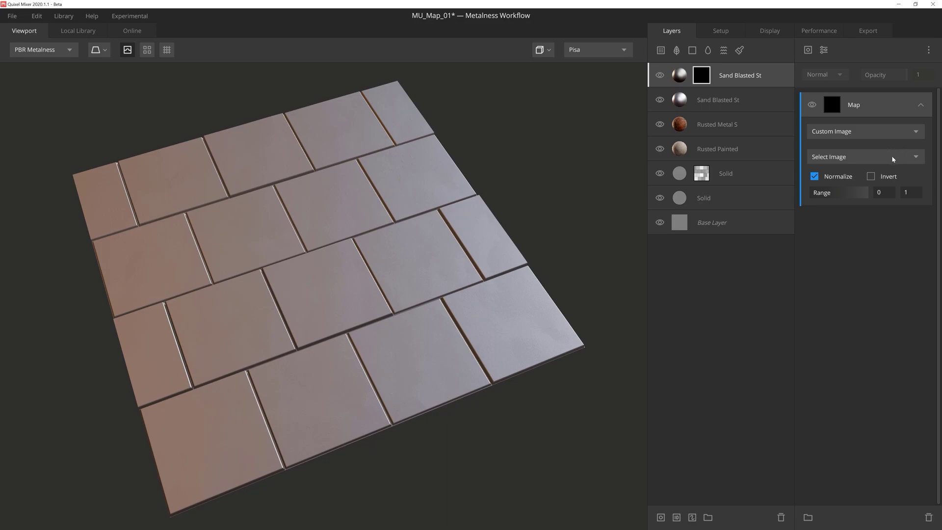
left_click(892, 158)
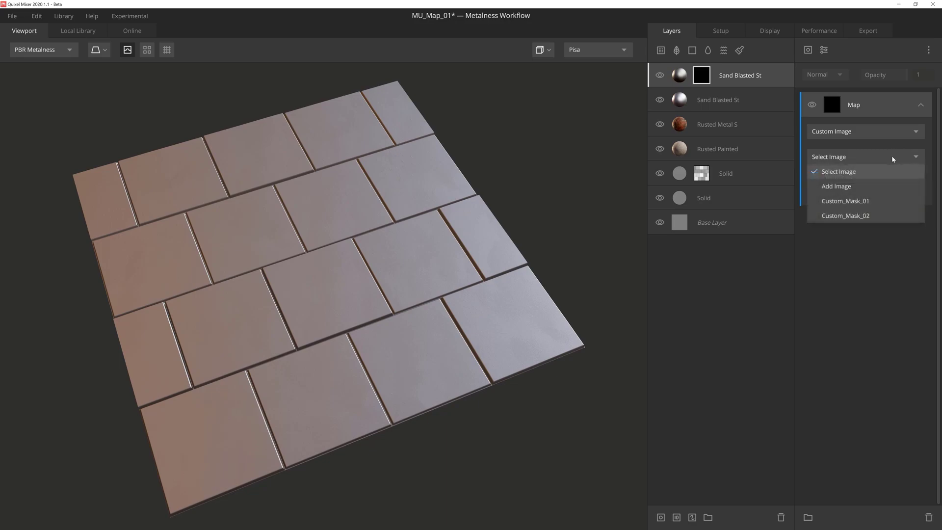
left_click(866, 188)
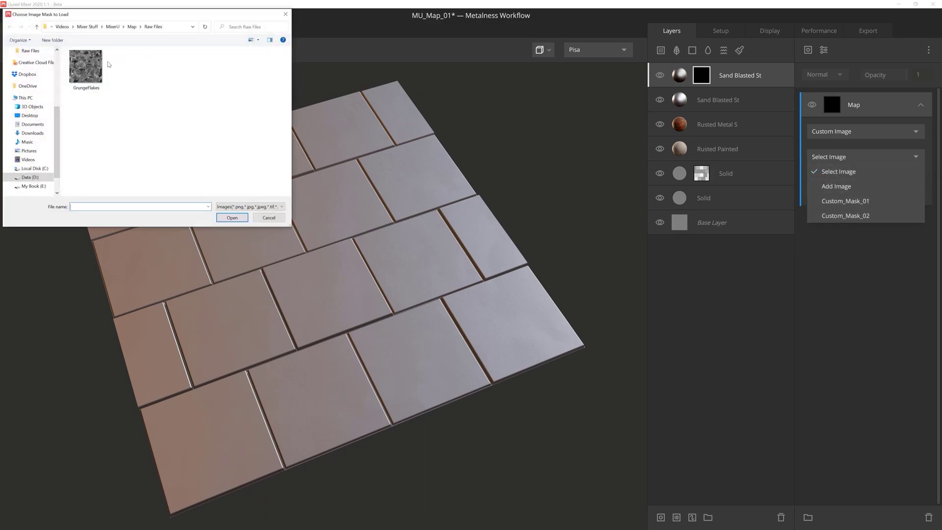
- Load GrungeFlakes as the mask, preview it, then switch the Map source to Library Asset
double_click(84, 63)
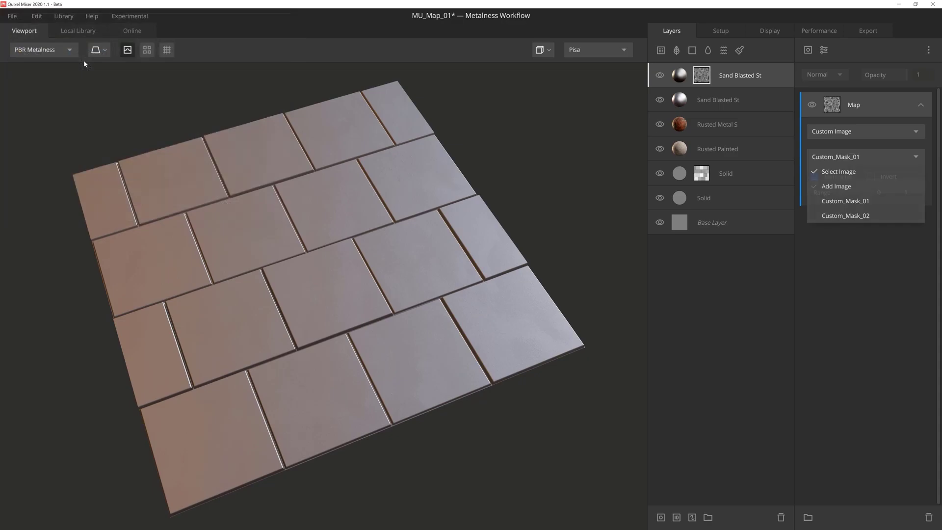
mouse_move(84, 63)
left_mouse_down()
mouse_move(129, 120)
mouse_move(124, 155)
mouse_move(131, 146)
mouse_move(114, 160)
left_mouse_up()
key("m")
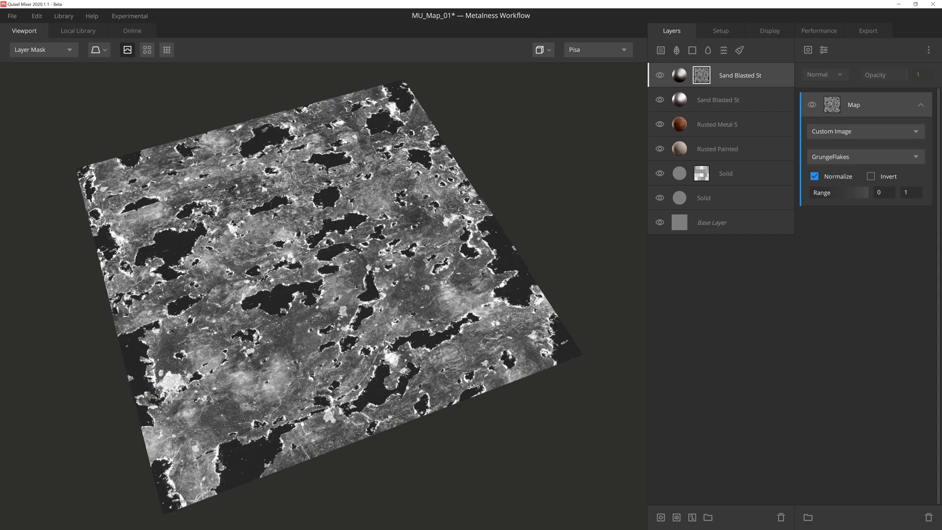
left_click(901, 133)
left_click(899, 173)
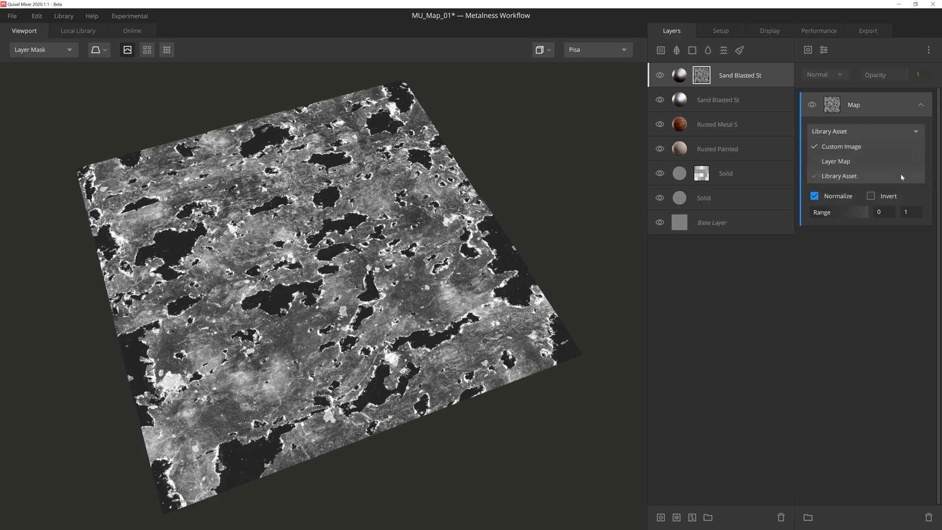
- Assign the Plaster Wall 2x2 M asset from the Local Library to the Map mask
left_click(915, 157)
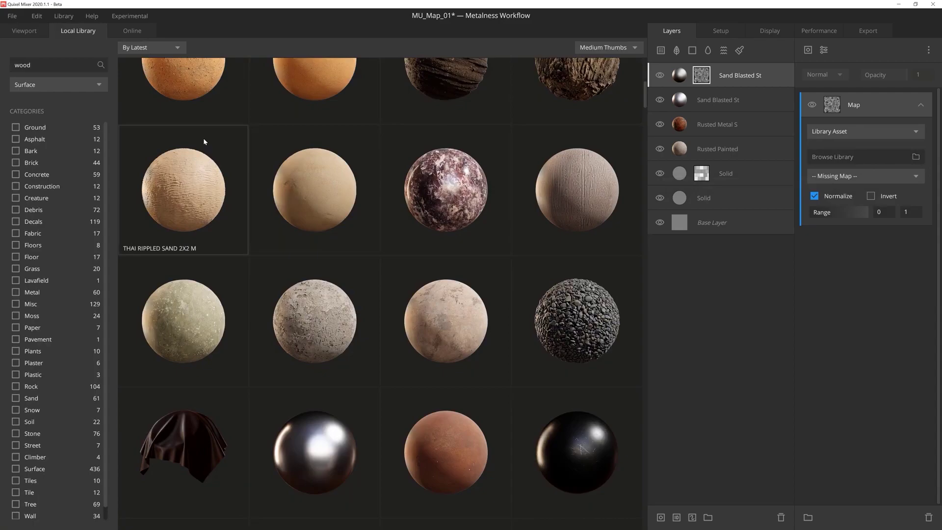
left_click(88, 85)
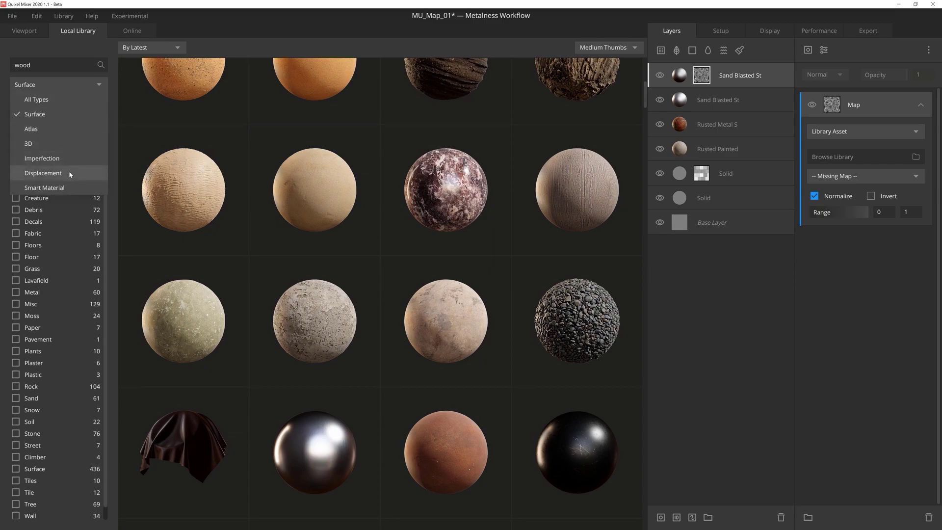
left_click(361, 320)
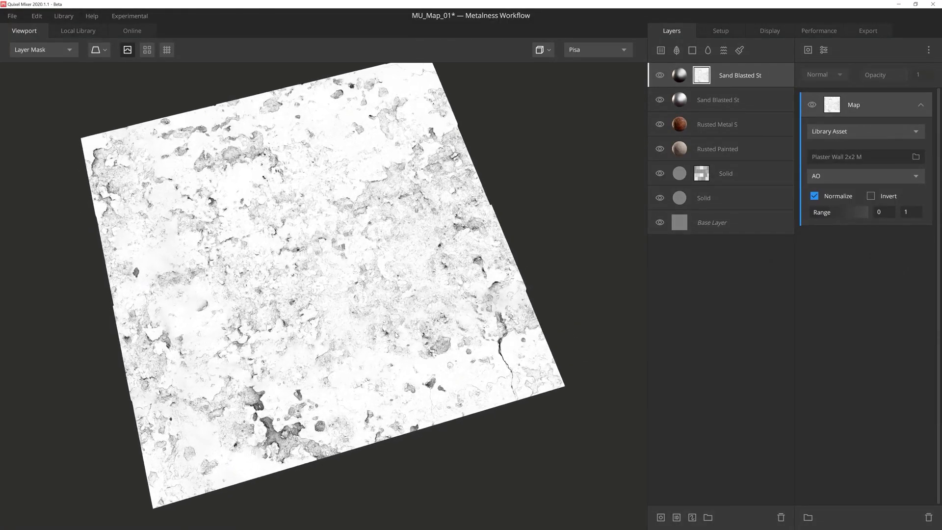
left_click_drag(363, 335, 424, 309)
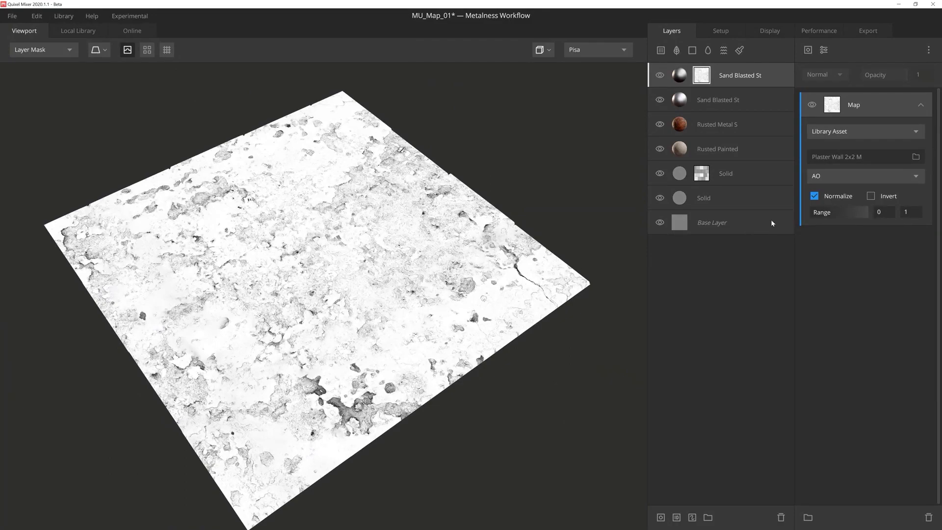
- Switch the Plaster Wall mask to its Displacement channel and view the blended material
left_click(917, 174)
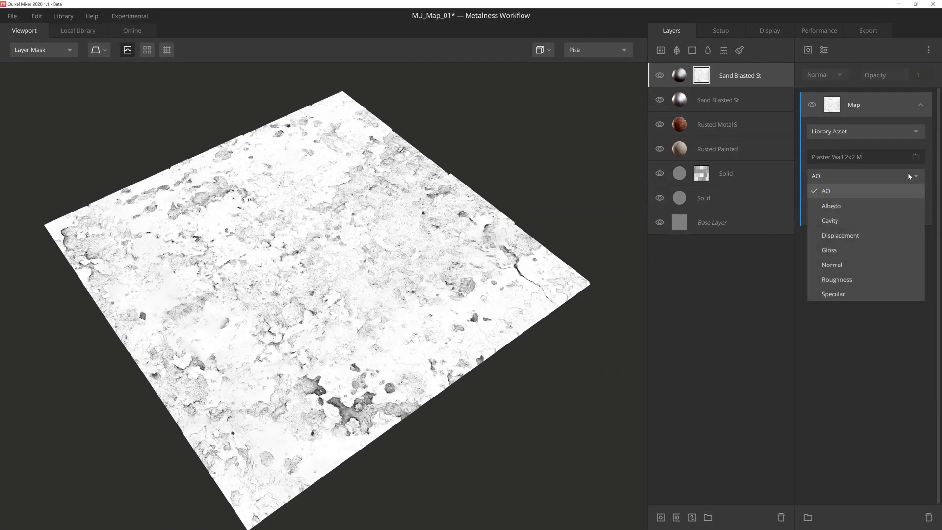
left_click(915, 175)
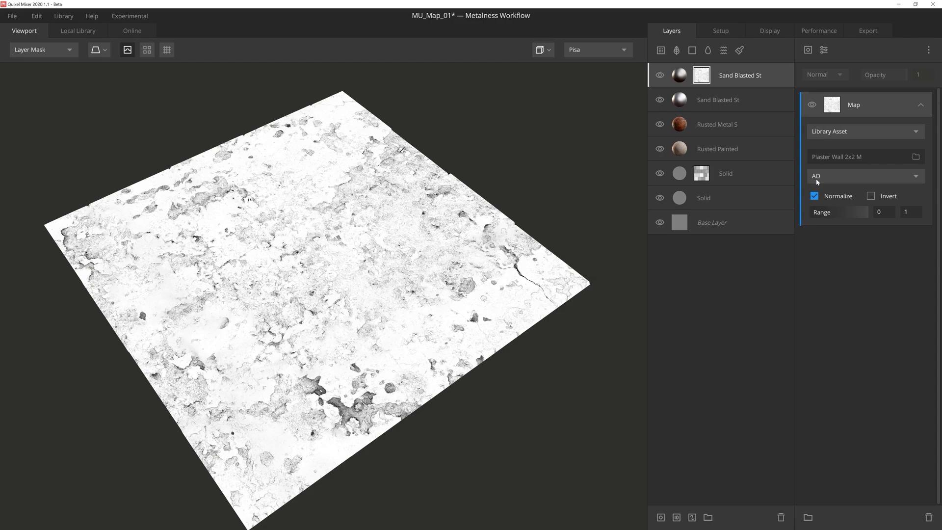
left_click(859, 180)
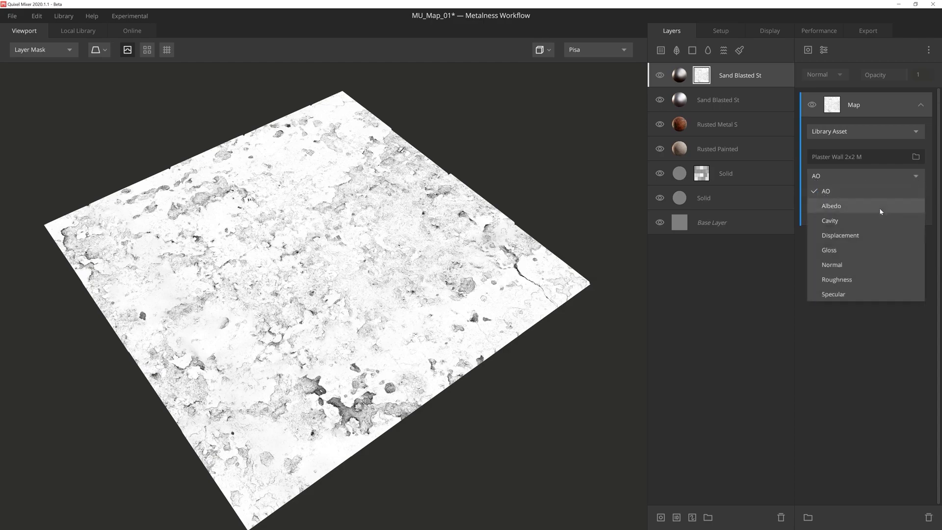
left_click(878, 239)
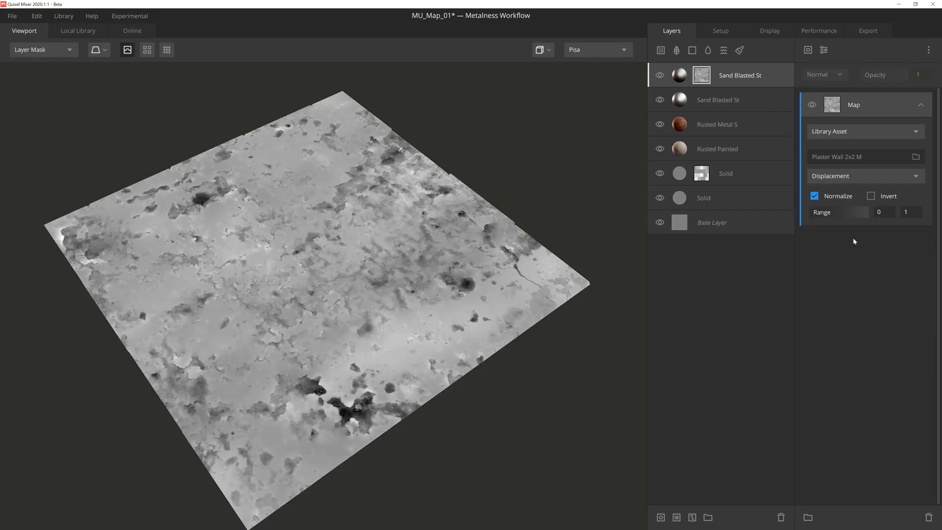
mouse_move(578, 299)
left_mouse_down()
mouse_move(480, 307)
mouse_move(472, 300)
mouse_move(488, 308)
left_mouse_up()
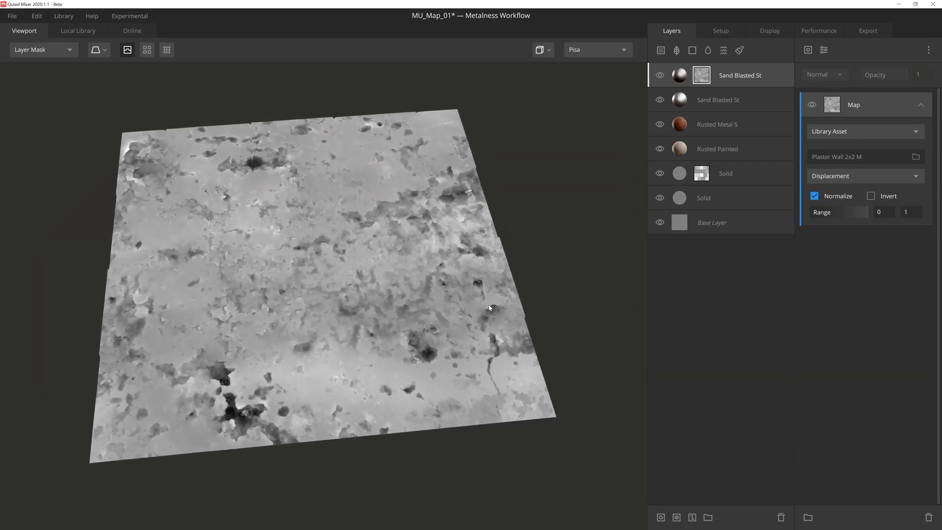
key("1")
mouse_move(411, 292)
left_mouse_down()
mouse_move(470, 285)
mouse_move(482, 296)
mouse_move(464, 309)
mouse_move(437, 295)
left_mouse_up()
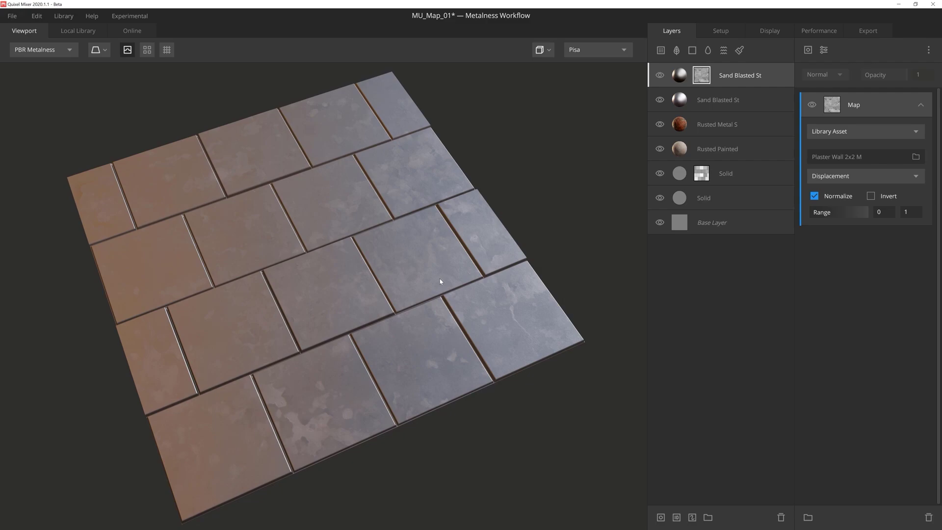
- Make the Map source a Layer Map sampling the Rusted Metal Sheet layer
left_click(898, 128)
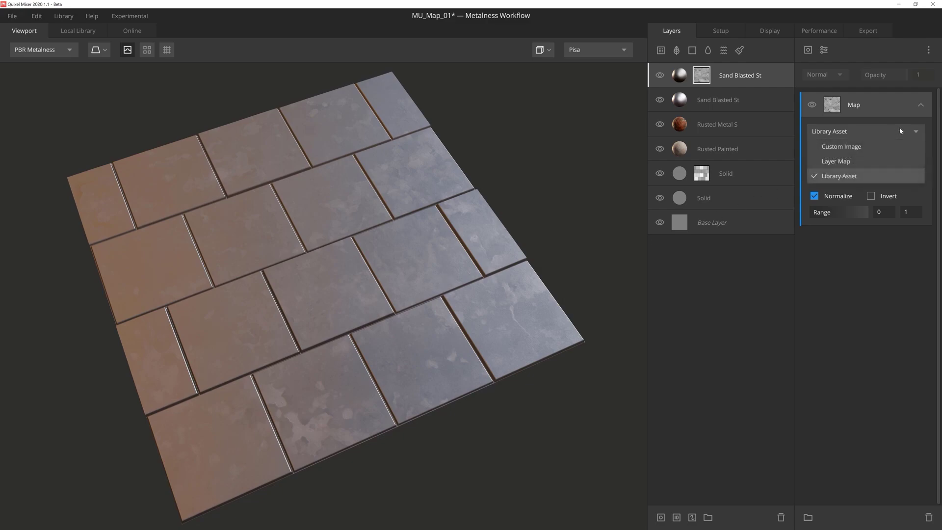
left_click(885, 163)
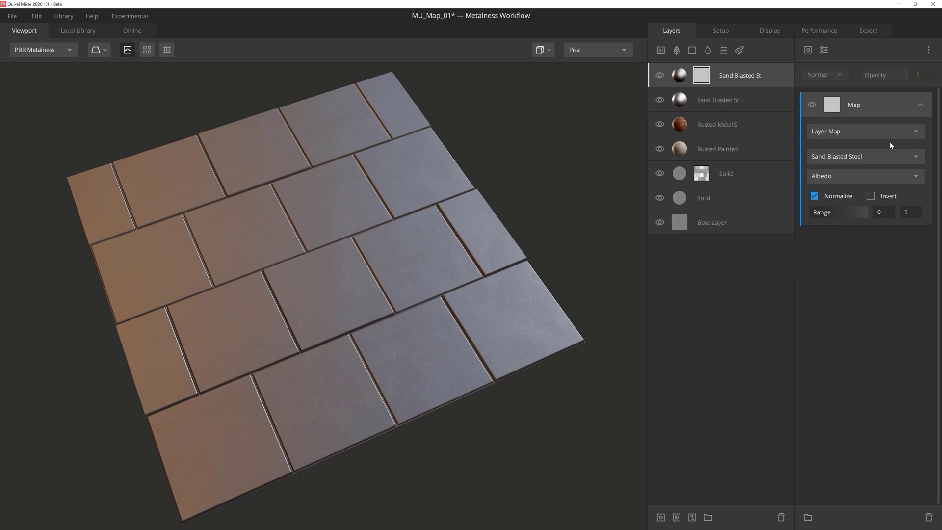
left_click(887, 157)
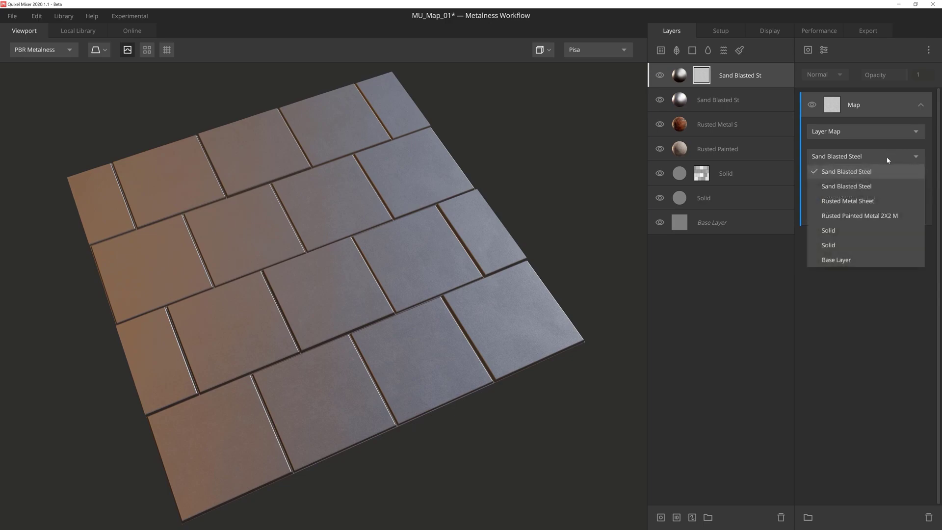
left_click(871, 202)
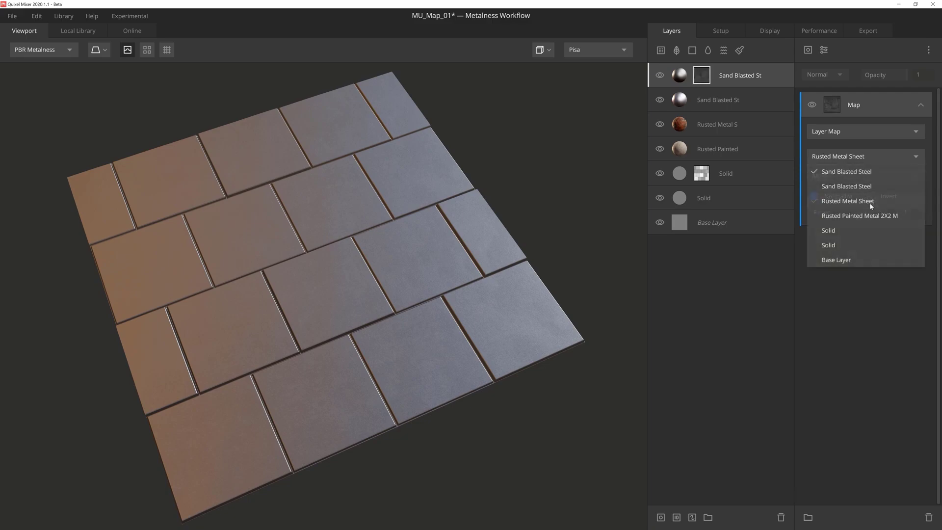
mouse_move(458, 231)
left_mouse_down()
mouse_move(427, 217)
mouse_move(398, 222)
left_mouse_up()
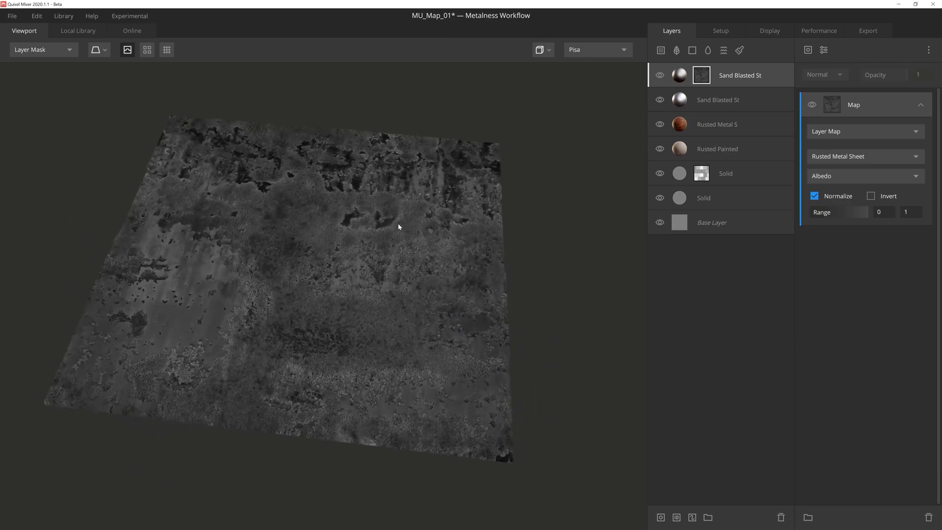
- Sample the Rusted Metal Sheet layer's Roughness channel for the mask
left_click(833, 176)
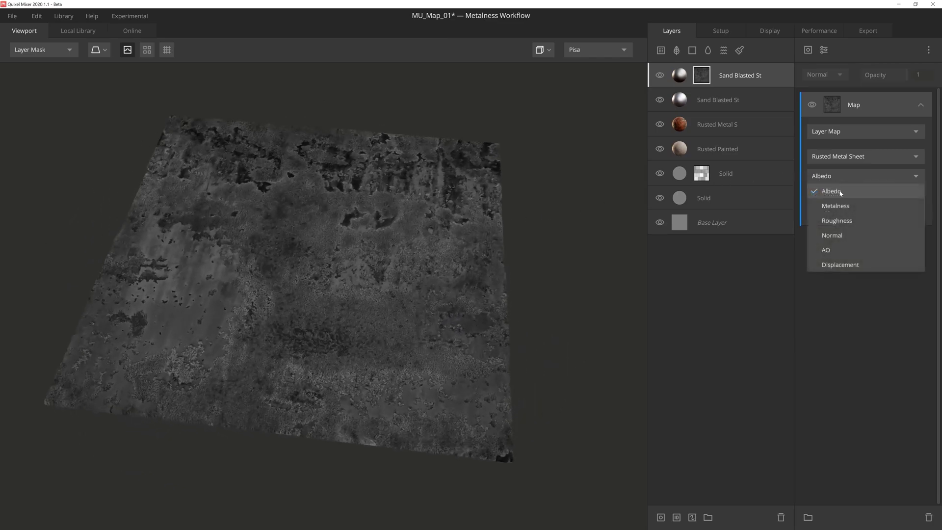
left_click(833, 218)
left_click_drag(479, 281, 532, 273)
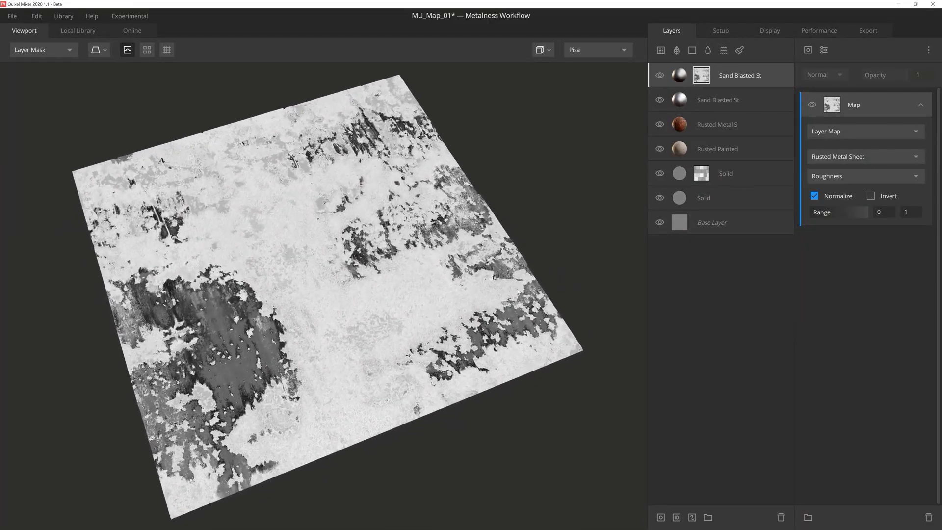
left_click_drag(532, 273, 511, 287)
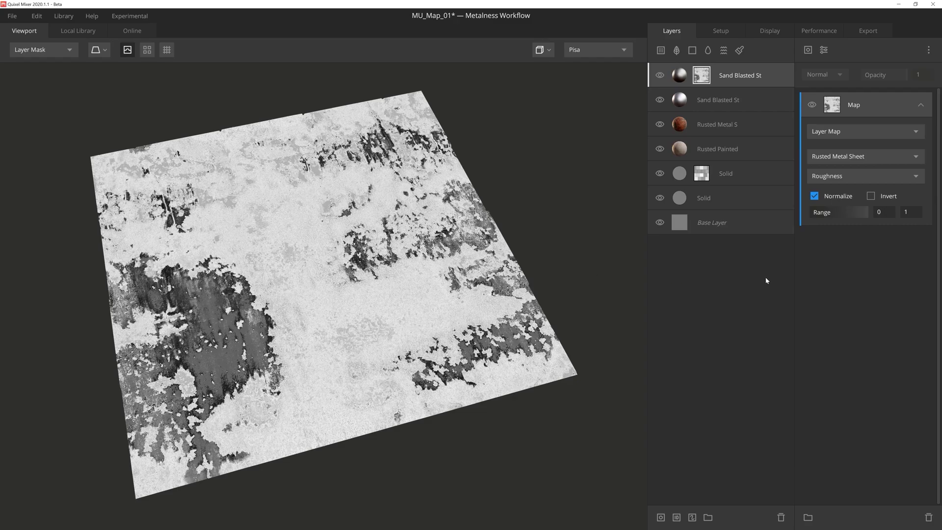
- Test toggling Normalize and Invert and the Range sliders, then restore them
left_click(815, 197)
left_click(815, 197)
left_click(871, 197)
left_click(870, 196)
left_click_drag(811, 214, 811, 220)
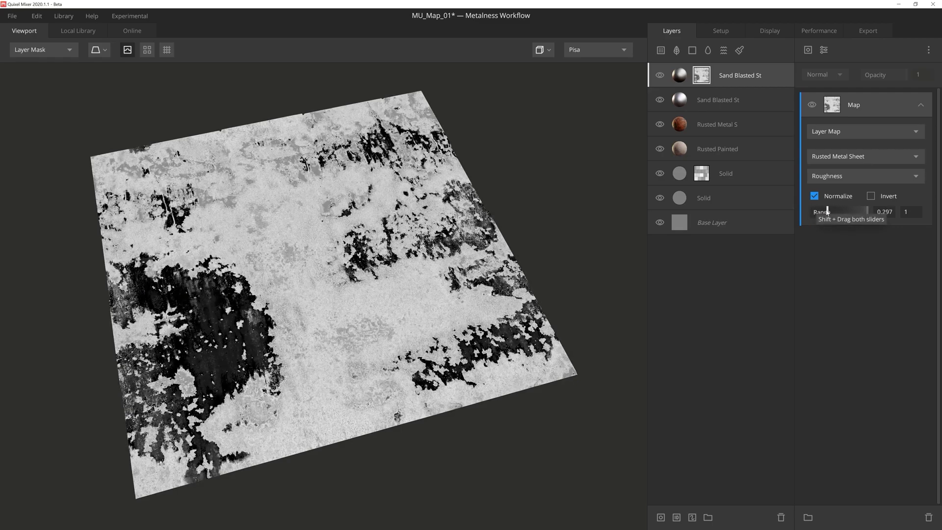
left_click_drag(866, 212, 840, 212)
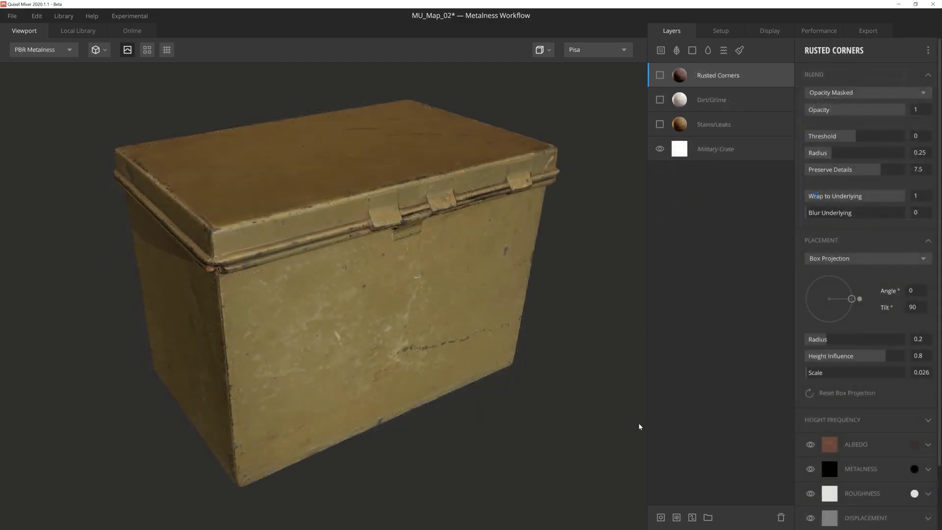
- Make the Stains/Leaks layer visible, select it, and add a mask
mouse_move(605, 414)
left_mouse_down()
mouse_move(534, 385)
mouse_move(546, 363)
mouse_move(586, 389)
mouse_move(586, 412)
left_mouse_up()
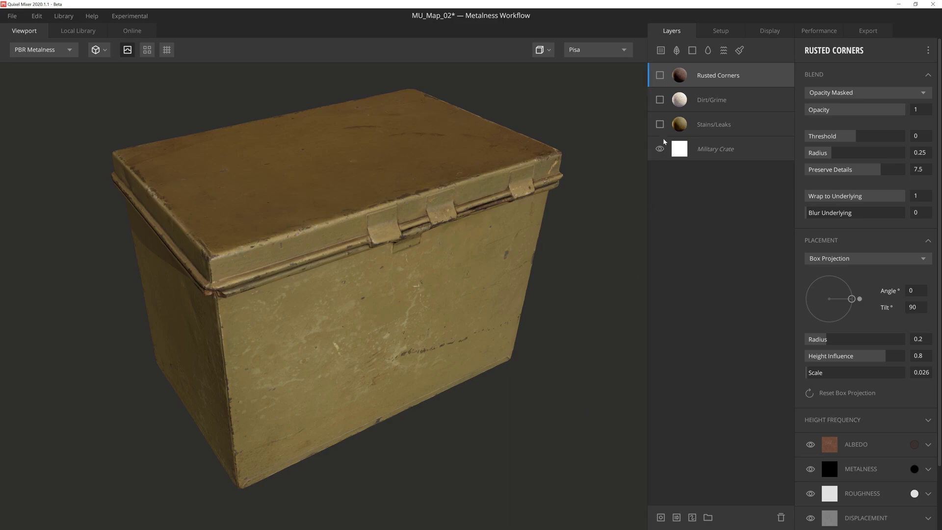
left_click(661, 124)
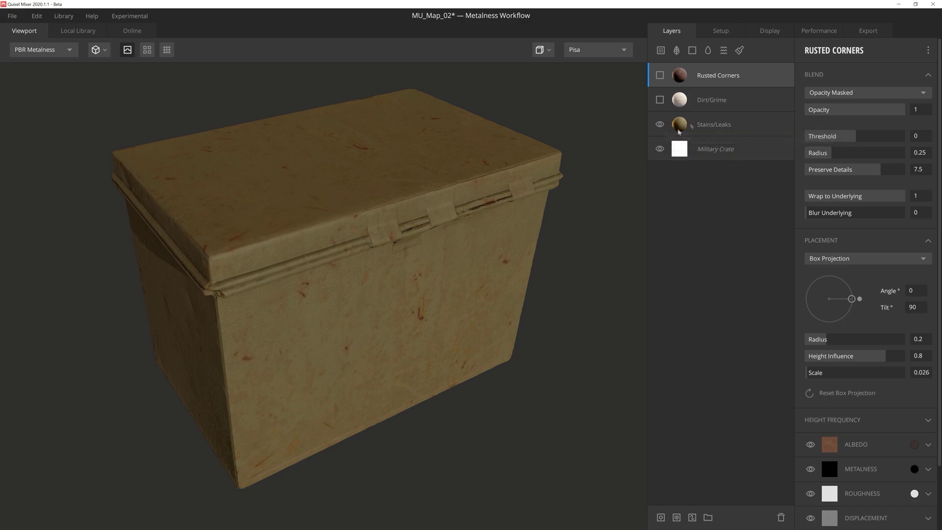
left_click(679, 131)
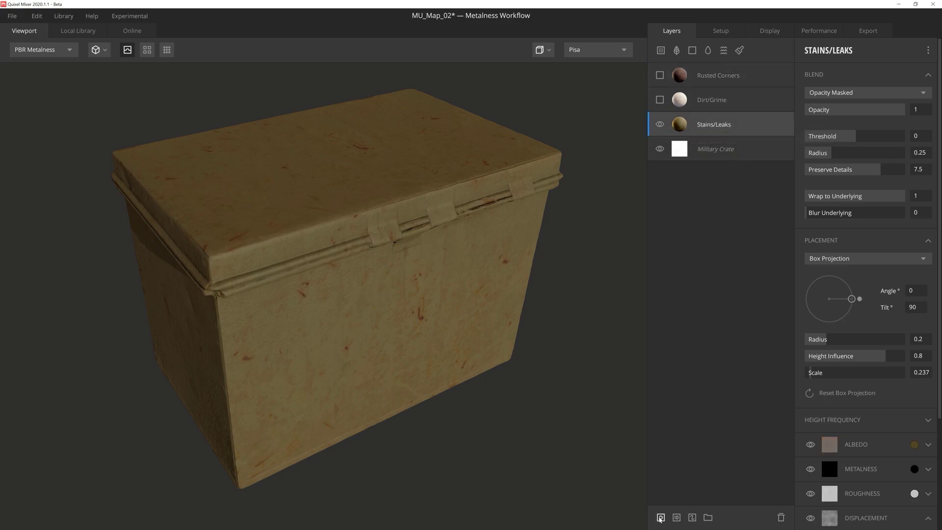
left_click(661, 516)
- Add a Map to the Stains/Leaks mask using the Leakage imperfection library asset
left_click(807, 49)
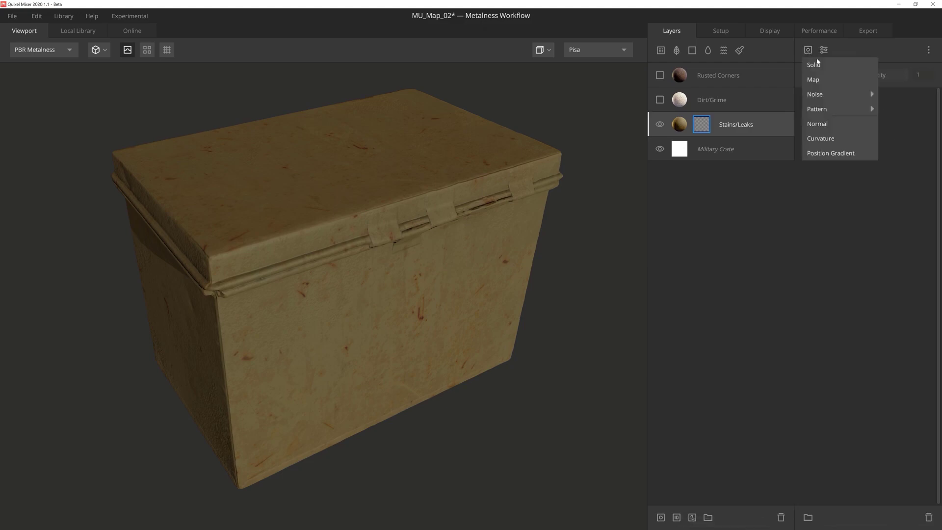
left_click(829, 78)
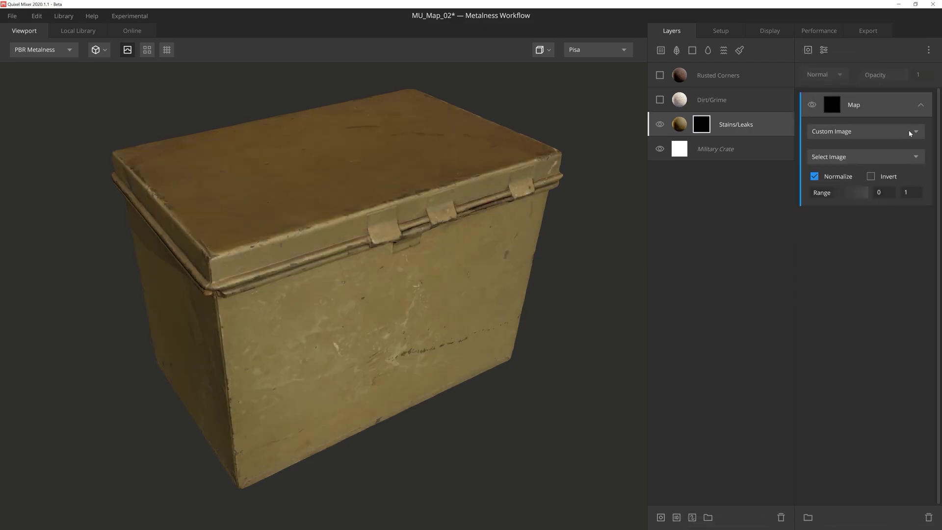
left_click(909, 133)
left_click(894, 177)
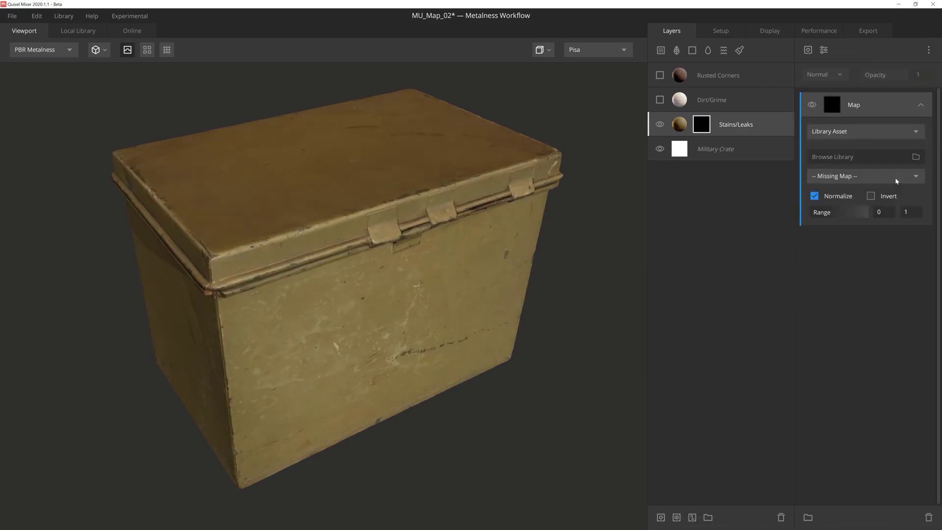
left_click(914, 157)
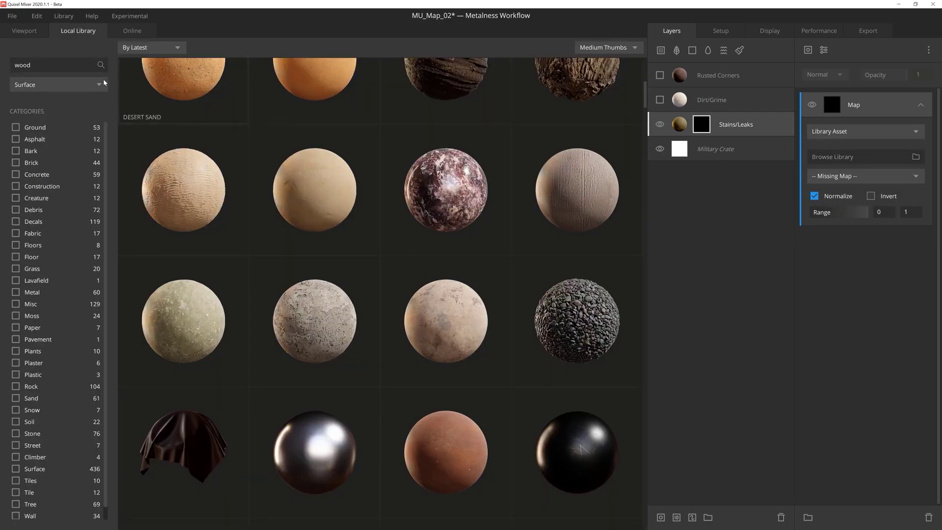
left_click(91, 86)
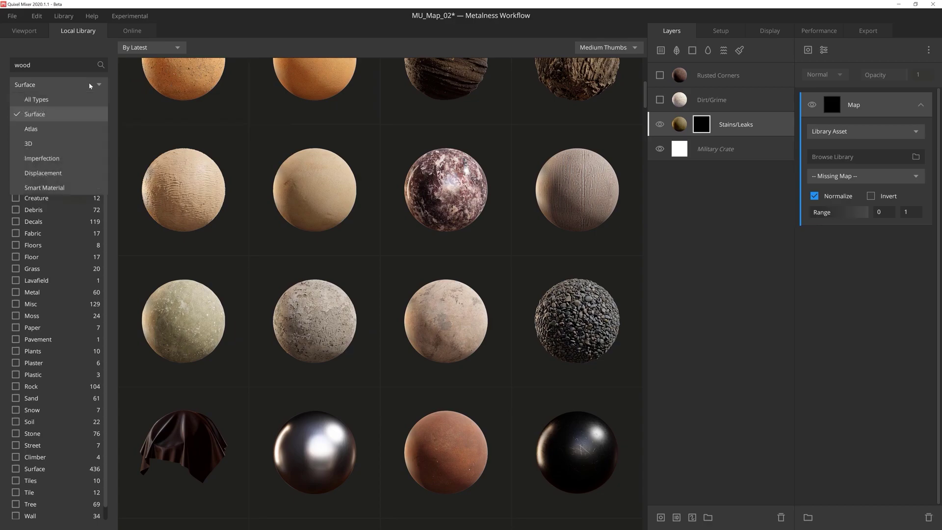
left_click(81, 159)
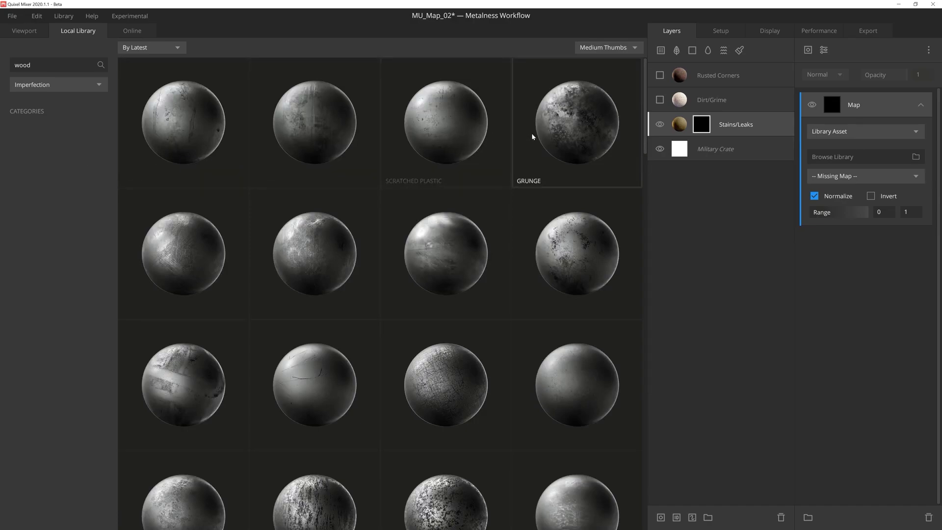
left_click(175, 131)
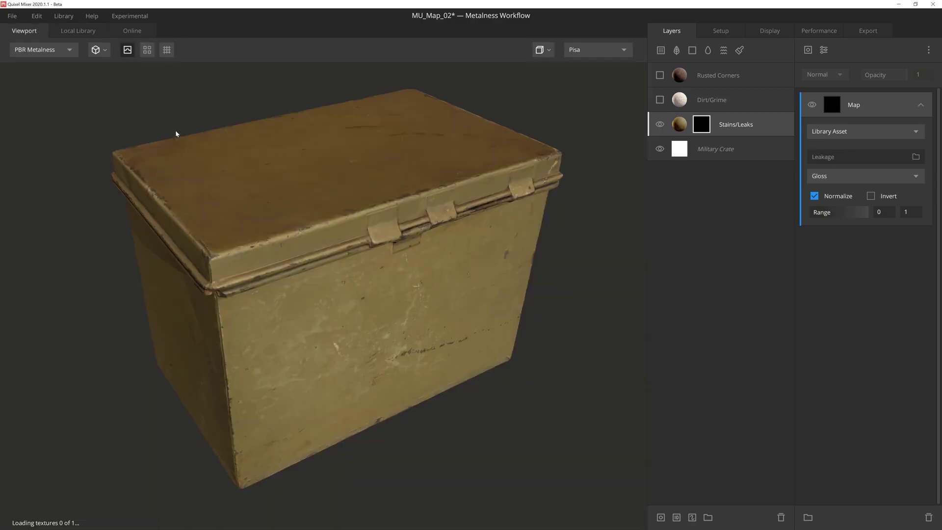
- Use Leakage's Mask channel at range 0.134–0.556, then add a second Map component
key("m")
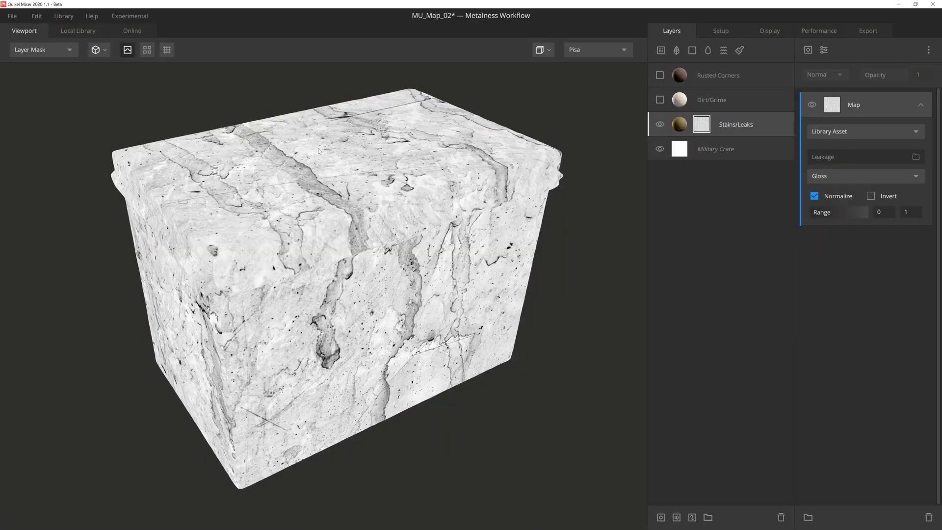
left_click(866, 176)
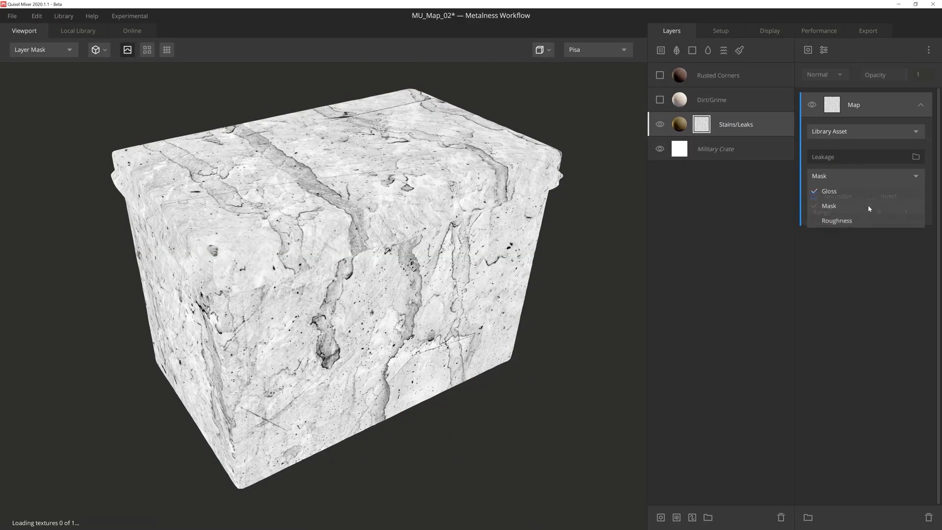
left_click(867, 204)
left_click_drag(868, 208, 817, 216)
mouse_move(523, 316)
left_mouse_down()
mouse_move(467, 276)
mouse_move(496, 325)
mouse_move(673, 319)
mouse_move(626, 338)
mouse_move(499, 293)
left_mouse_up()
key("m")
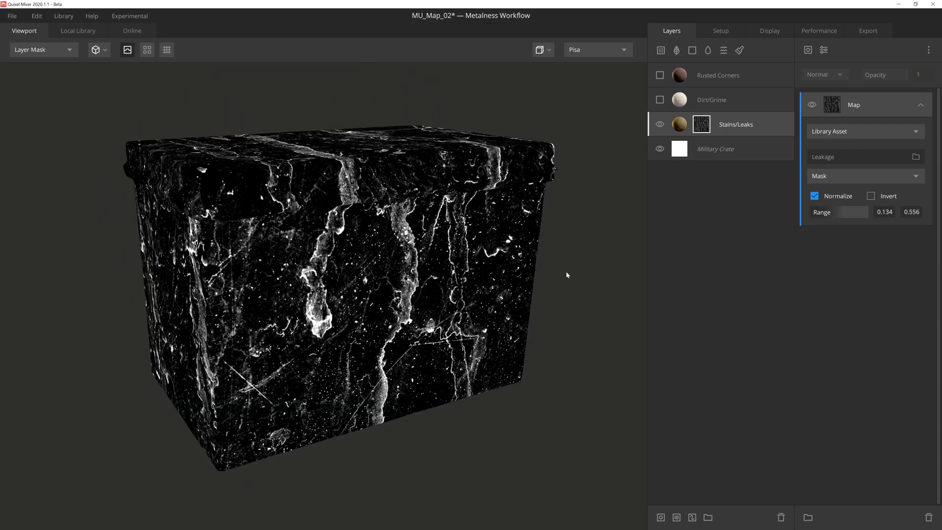
left_click(807, 50)
left_click(834, 80)
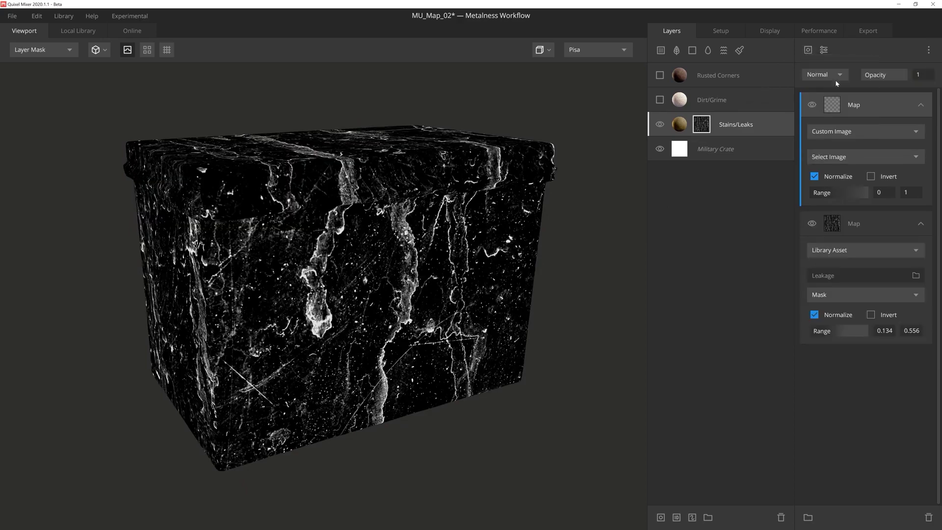
- Set the second Map to the Grunge library asset with range max 0.892
left_click(886, 131)
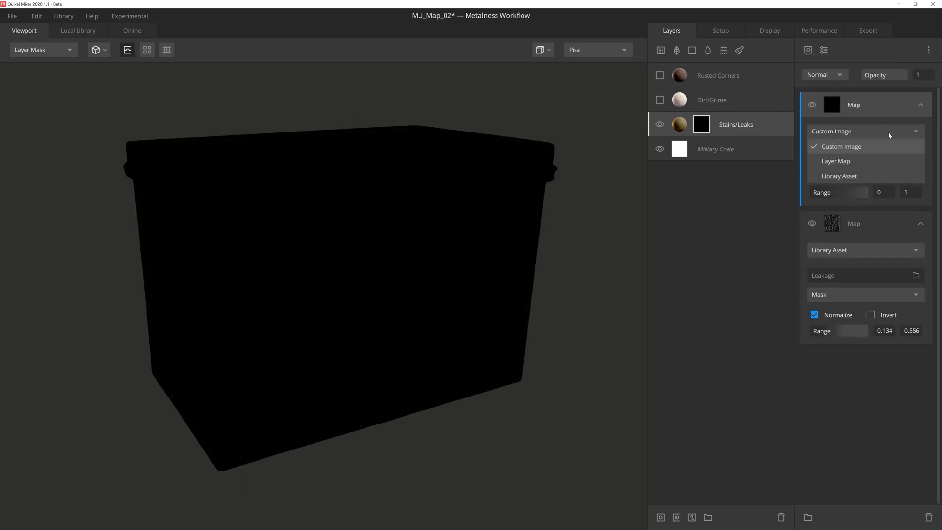
left_click(872, 176)
left_click(915, 156)
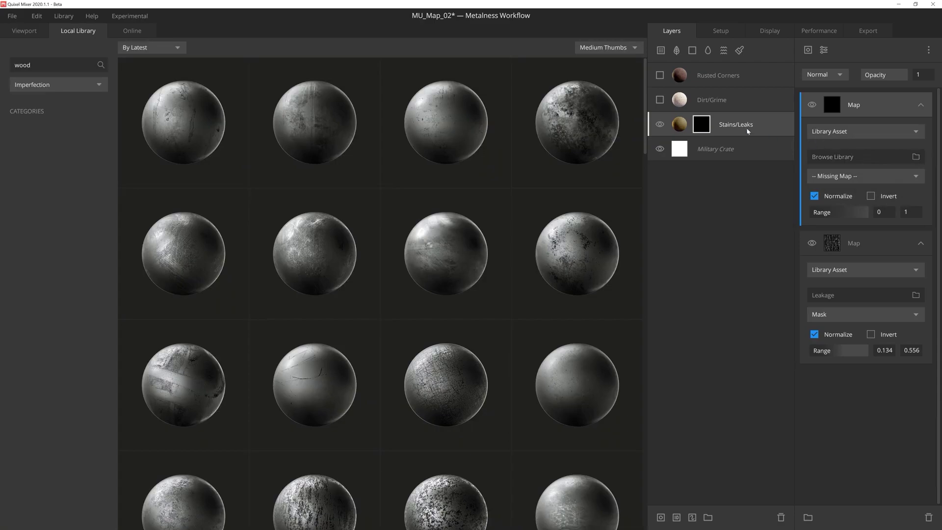
left_click(591, 115)
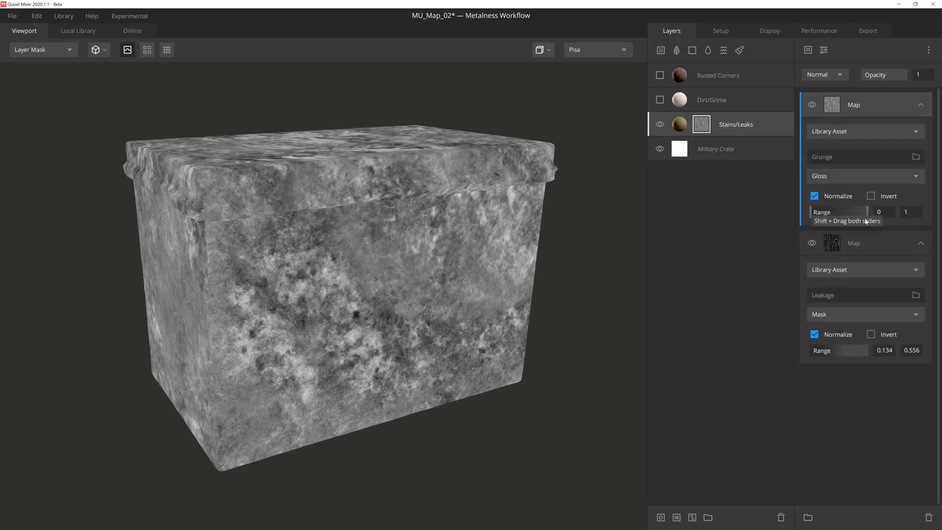
left_click_drag(867, 212, 822, 212)
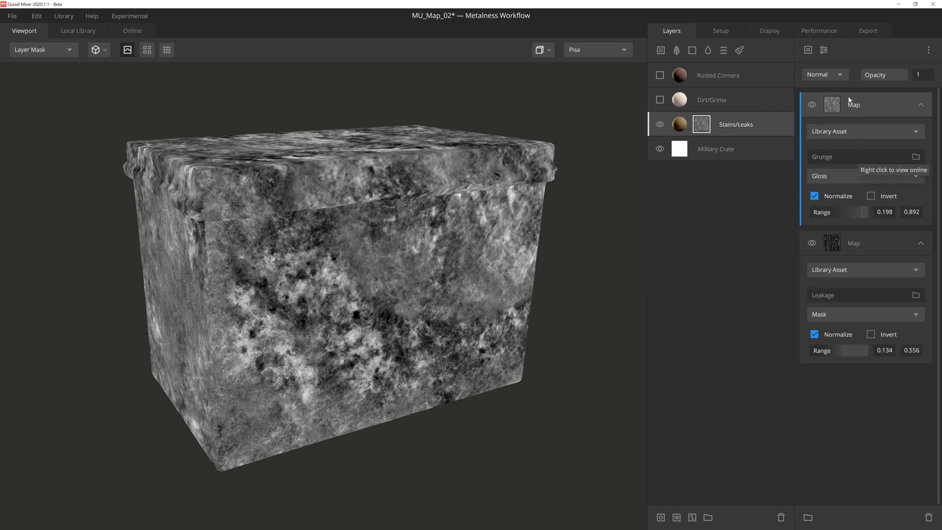
- Blend the Grunge map with Add mode at about 0.36 opacity
left_click(817, 73)
left_click(827, 103)
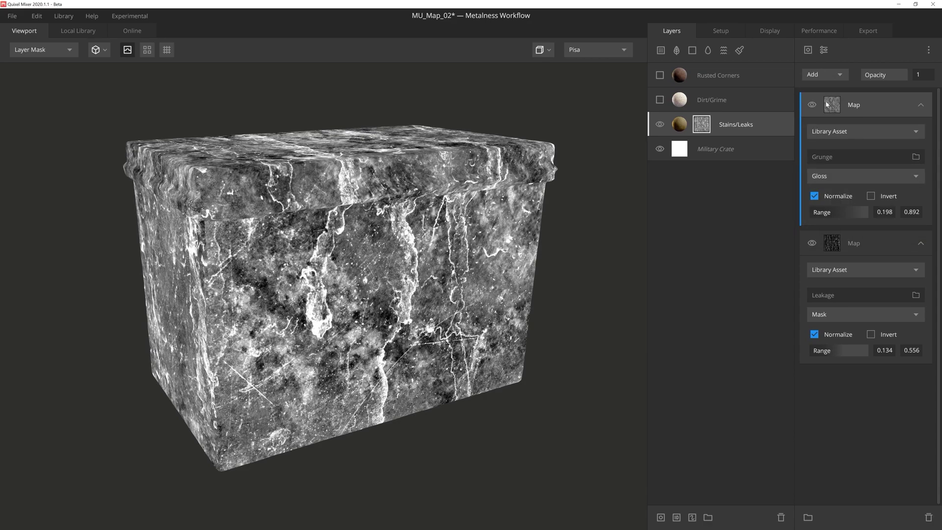
left_click_drag(887, 75, 877, 77)
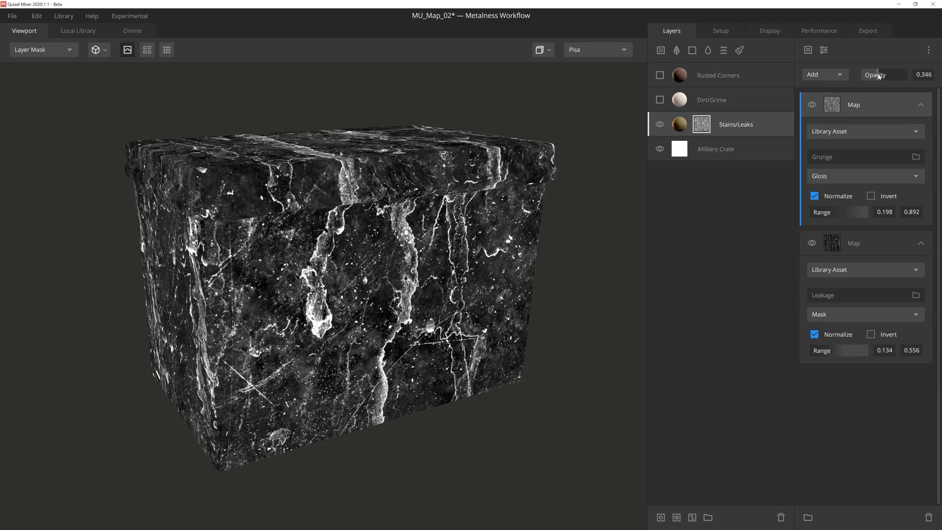
left_click_drag(877, 77, 881, 76)
- Return to the full material view, show Stains/Leaks, and turn on Dirt/Grime
key("1")
mouse_move(377, 287)
left_mouse_down()
mouse_move(479, 328)
mouse_move(582, 332)
mouse_move(594, 346)
left_mouse_up()
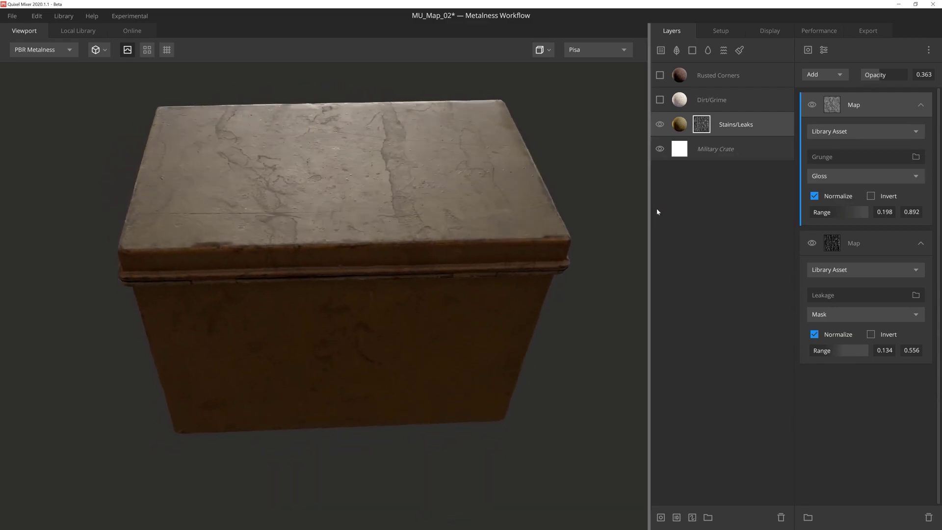
left_click(660, 125)
left_click(660, 125)
mouse_move(532, 174)
left_mouse_down()
mouse_move(466, 172)
mouse_move(318, 138)
mouse_move(344, 148)
mouse_move(320, 148)
left_mouse_up()
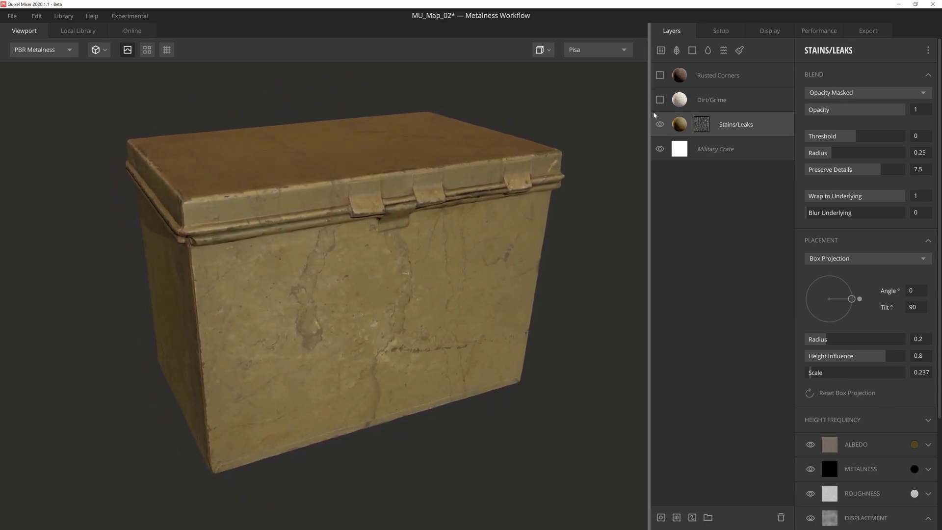
left_click(660, 100)
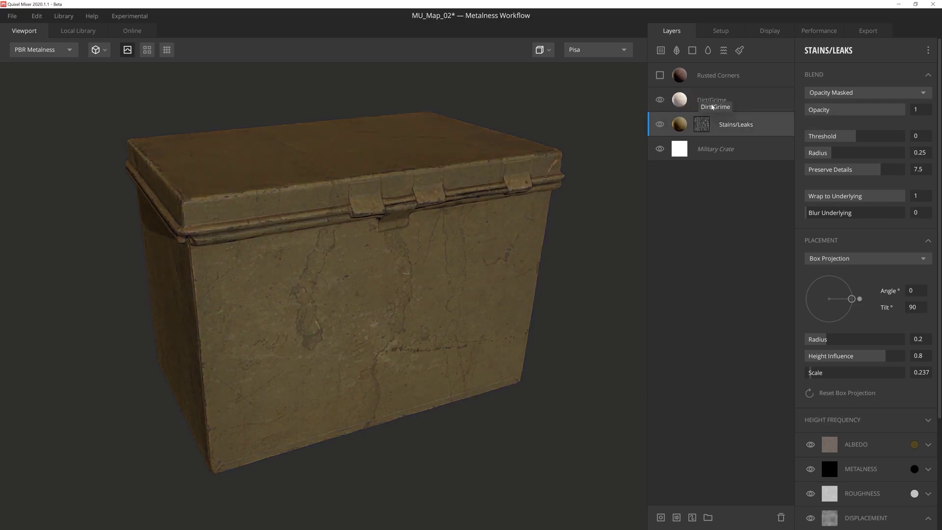
- Select the Dirt/Grime layer and add a mask stack to it
left_click(706, 101)
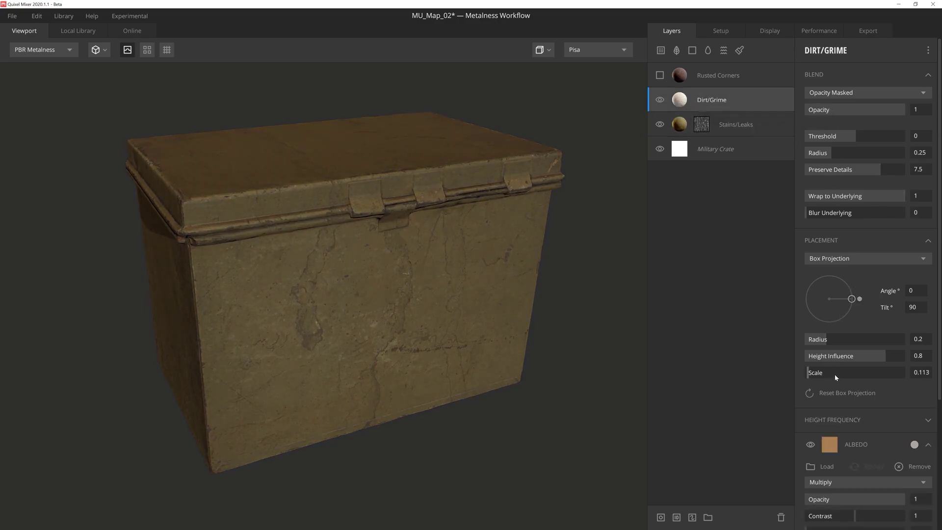
scroll(855, 391, "down", 1)
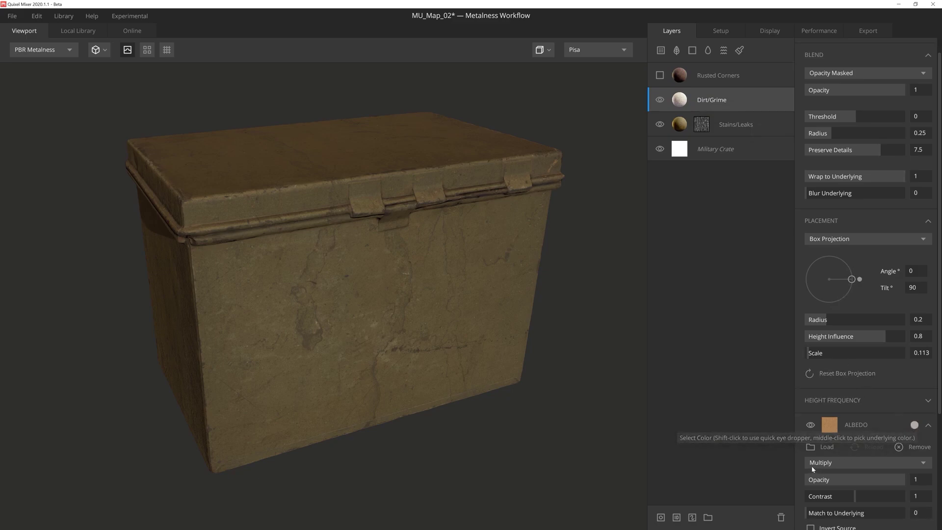
left_click(661, 517)
- Add a Layer Map component from the Military Crate's AO channel and preview the mask
left_click(808, 50)
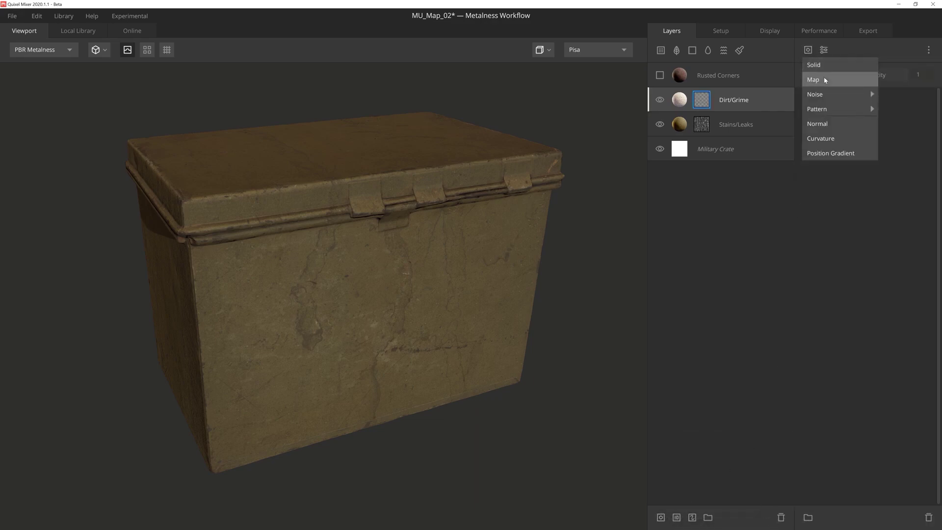
left_click(825, 81)
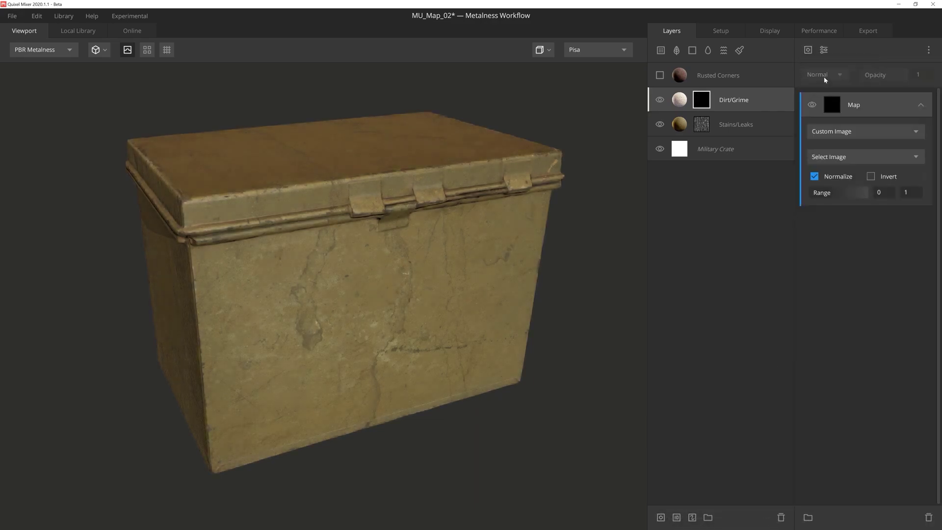
left_click(899, 137)
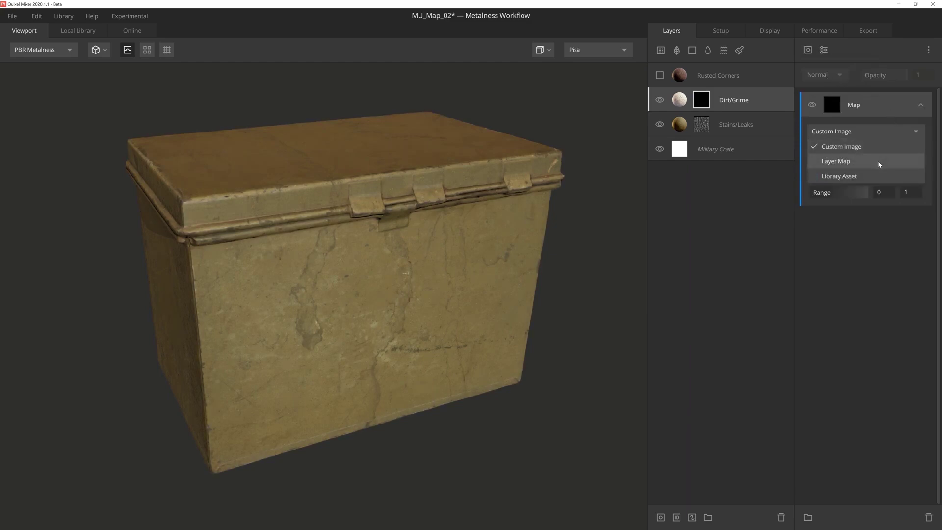
left_click(878, 161)
left_click(890, 162)
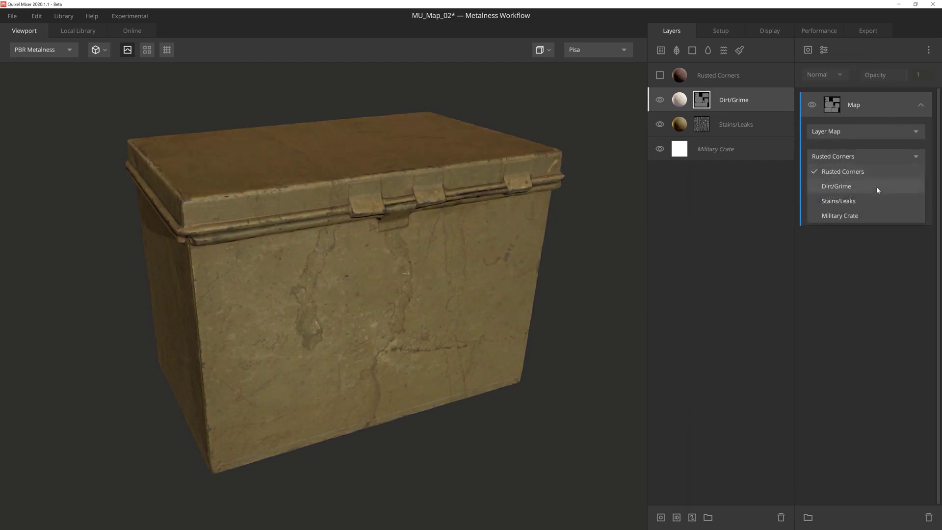
left_click(859, 216)
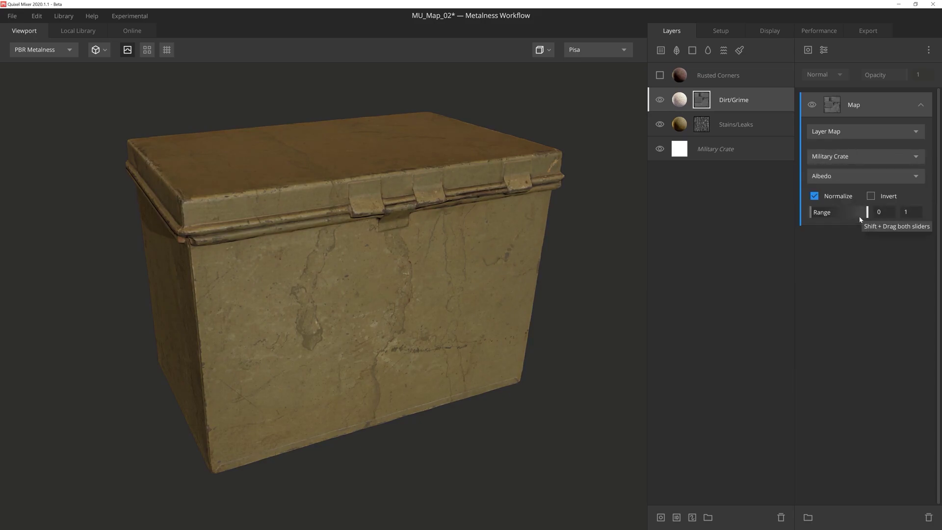
left_click(892, 176)
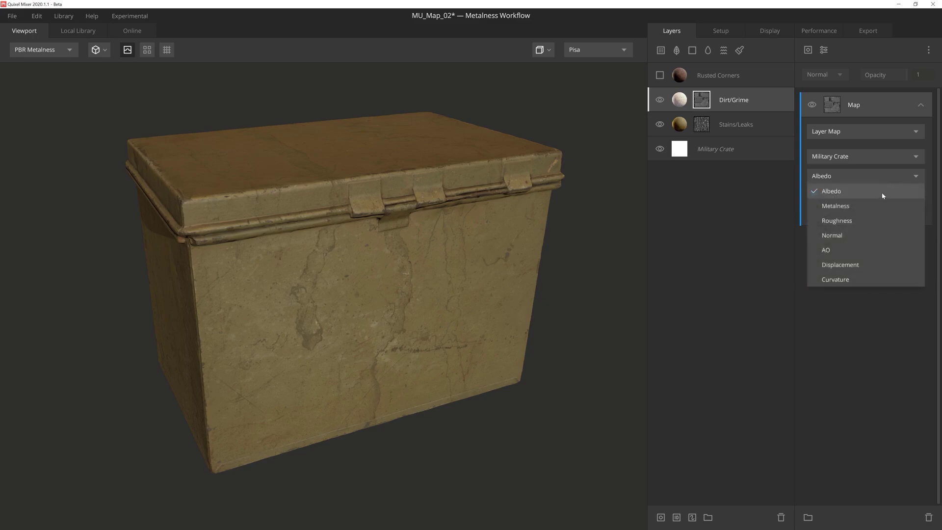
left_click(855, 250)
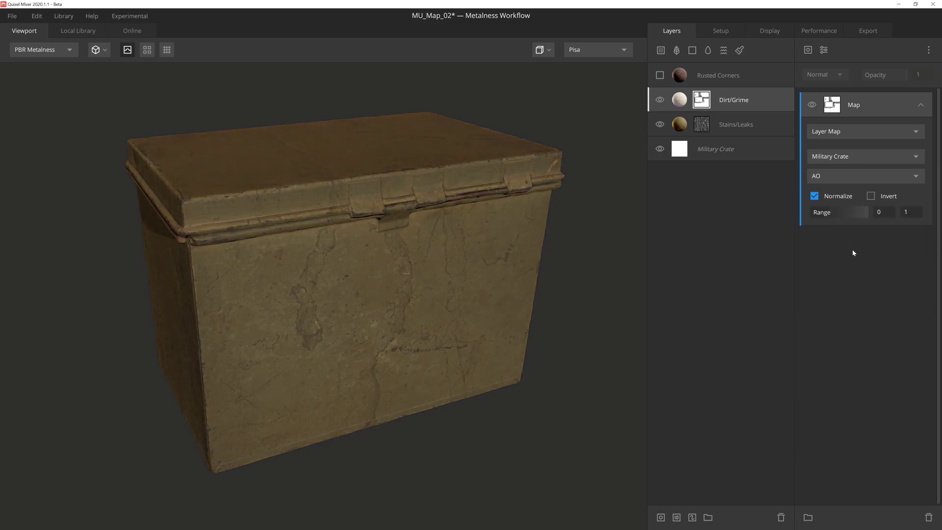
key("m")
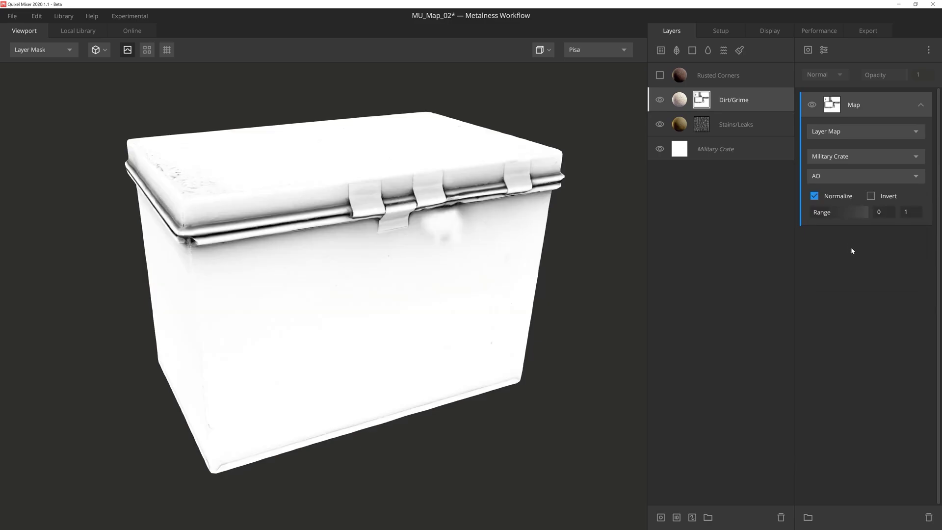
- Invert the AO map and set its range to 0–0.448, leaving grime only in crevices
mouse_move(442, 252)
left_mouse_down()
mouse_move(459, 265)
mouse_move(446, 254)
left_mouse_up()
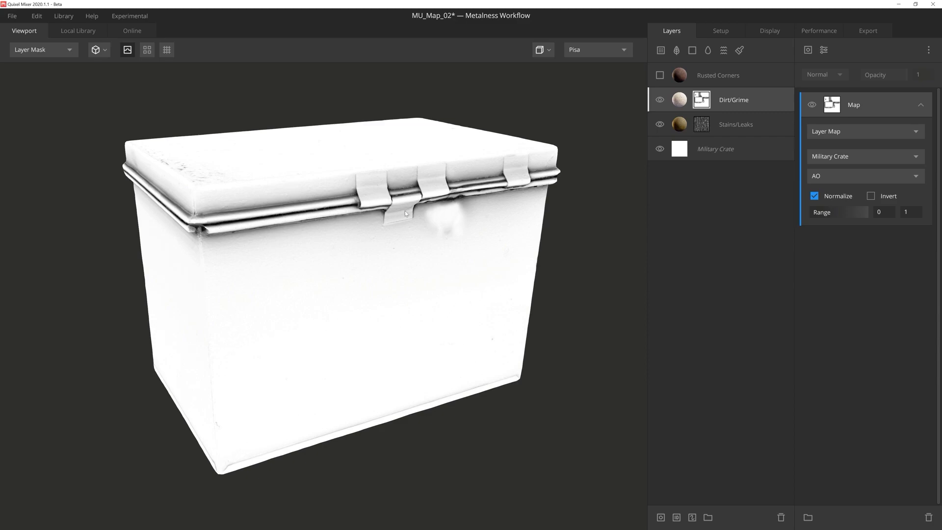
left_click(870, 197)
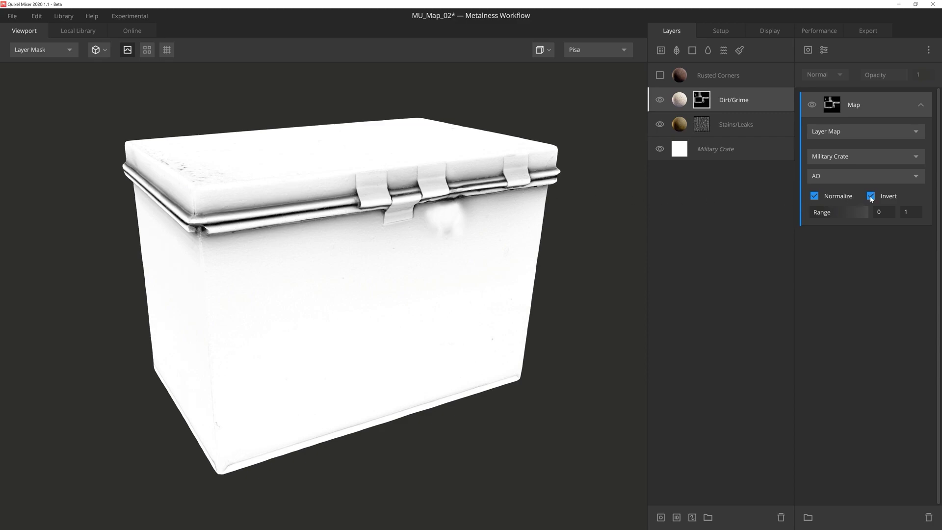
left_click_drag(867, 209, 836, 214)
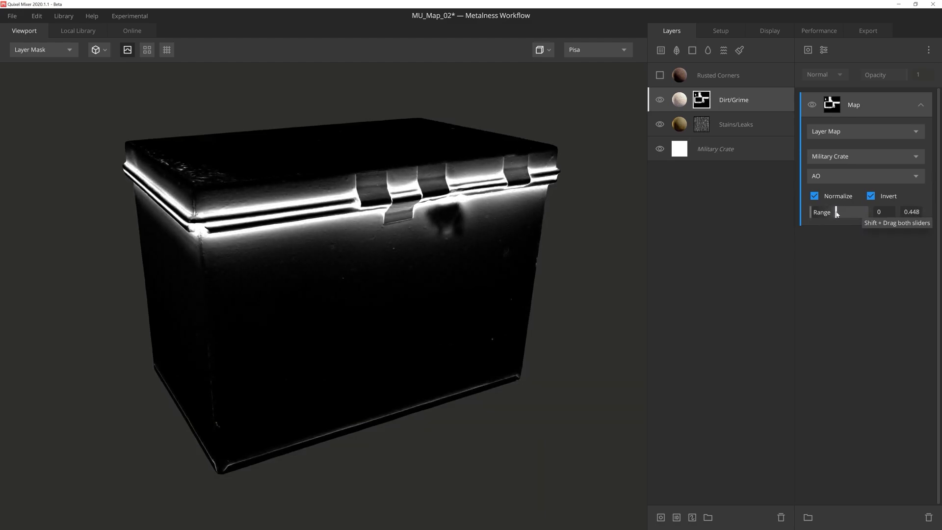
mouse_move(494, 261)
left_mouse_down()
mouse_move(414, 275)
mouse_move(367, 269)
mouse_move(358, 284)
mouse_move(438, 269)
left_mouse_up()
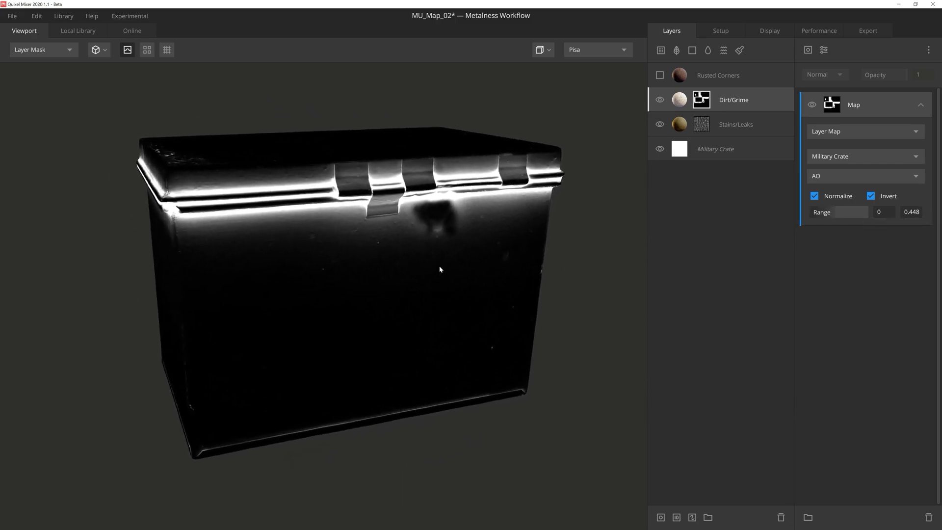
left_click(808, 49)
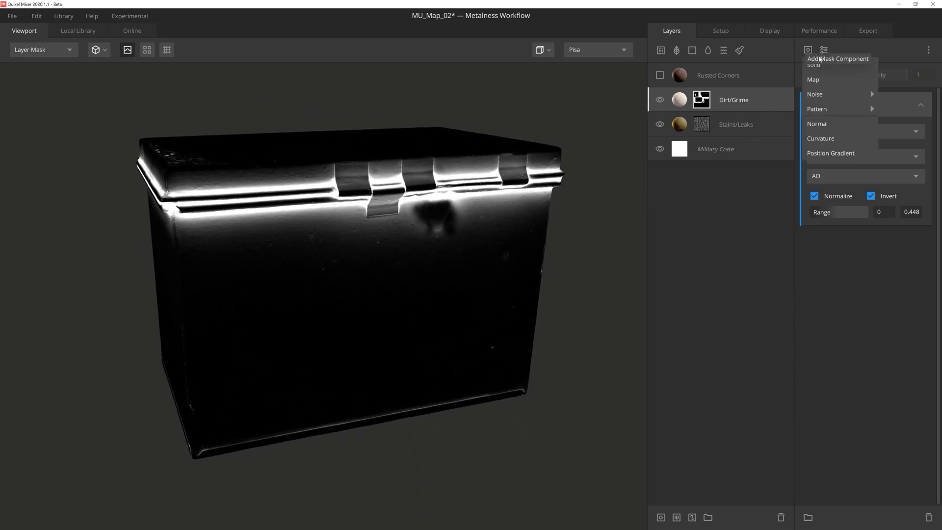
- Overlay a second Layer Map from Dirt/Grime's own Albedo, range 0.647–0.754
left_click(833, 82)
left_click(878, 132)
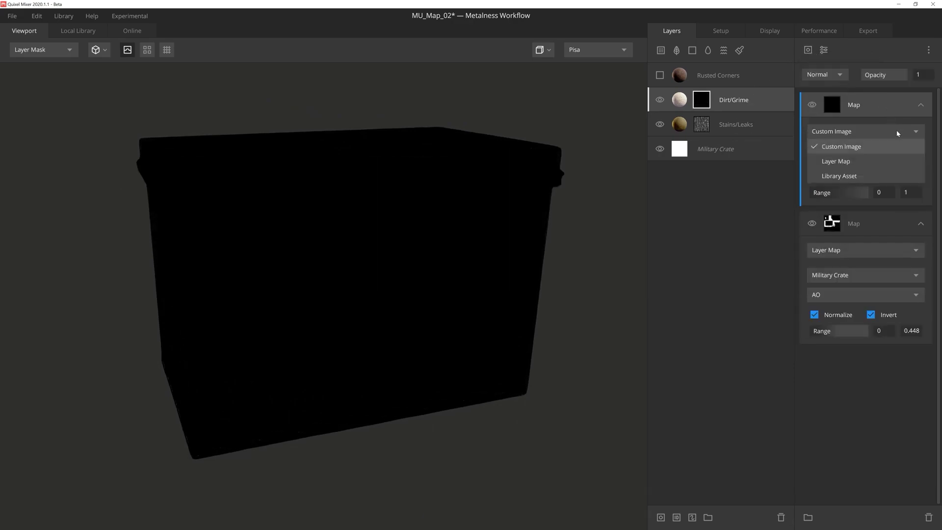
left_click(886, 161)
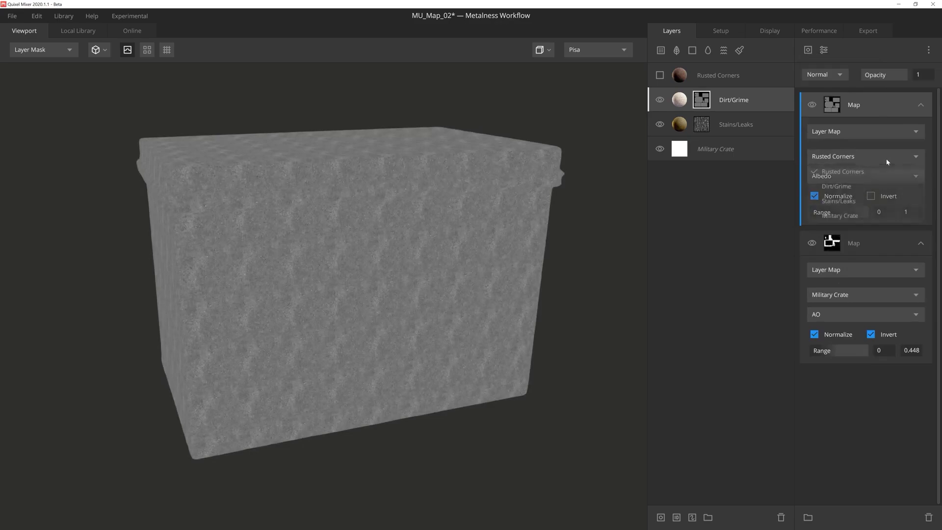
left_click(886, 157)
left_click(867, 184)
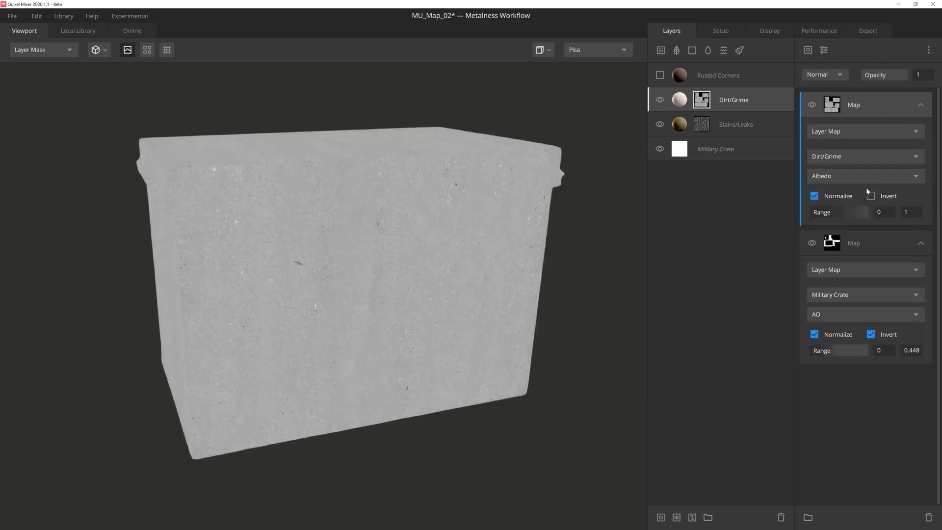
mouse_move(867, 217)
left_mouse_down()
mouse_move(822, 215)
mouse_move(847, 216)
left_mouse_up()
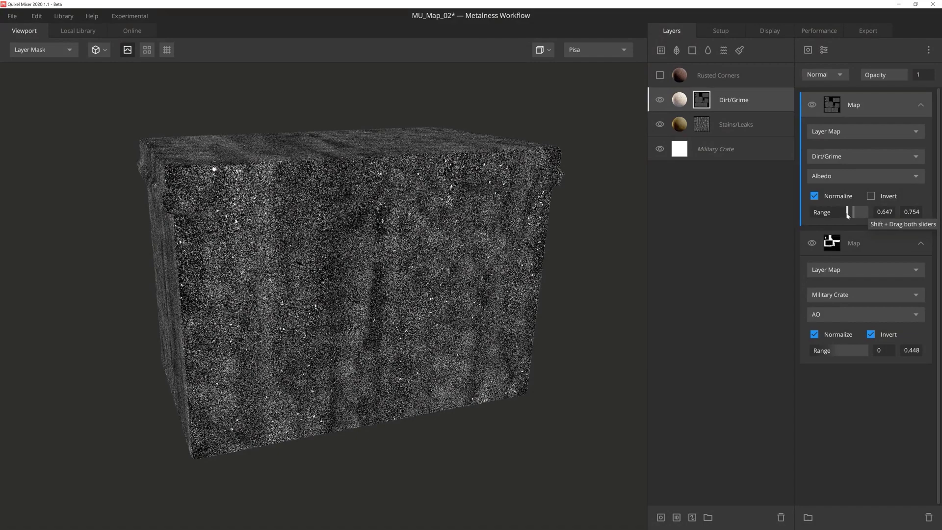
left_click(835, 74)
left_click(832, 221)
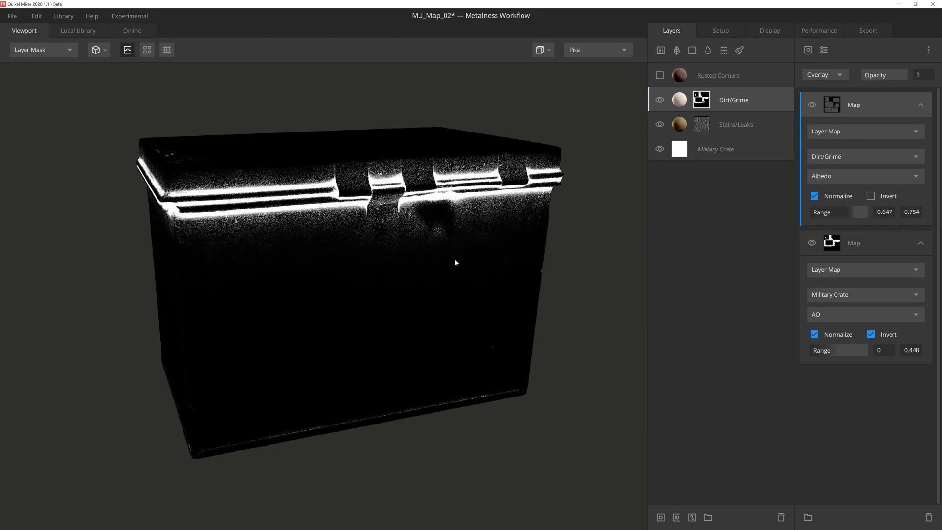
- Switch to the textured PBR view to inspect the crate, then enable the Rusted Corners layer
left_click_drag(439, 267, 446, 273)
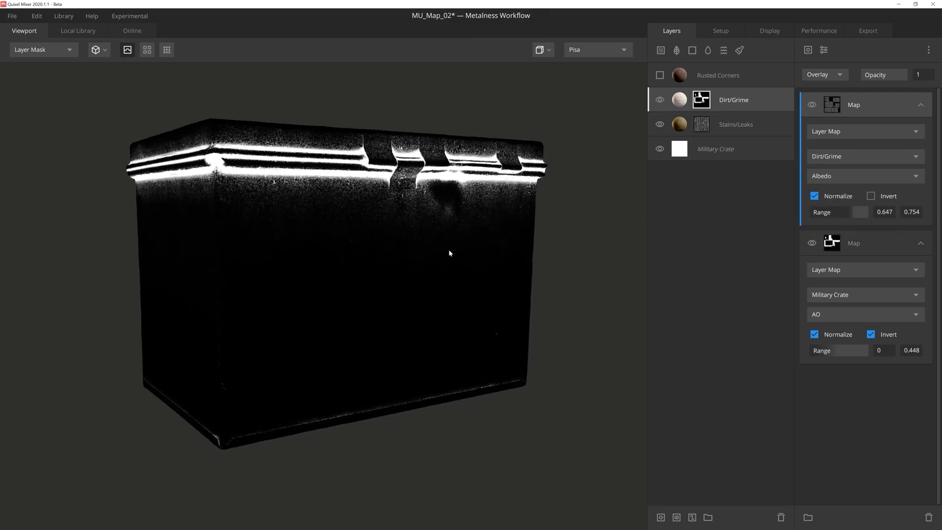
key("1")
scroll(441, 282, "up", 6)
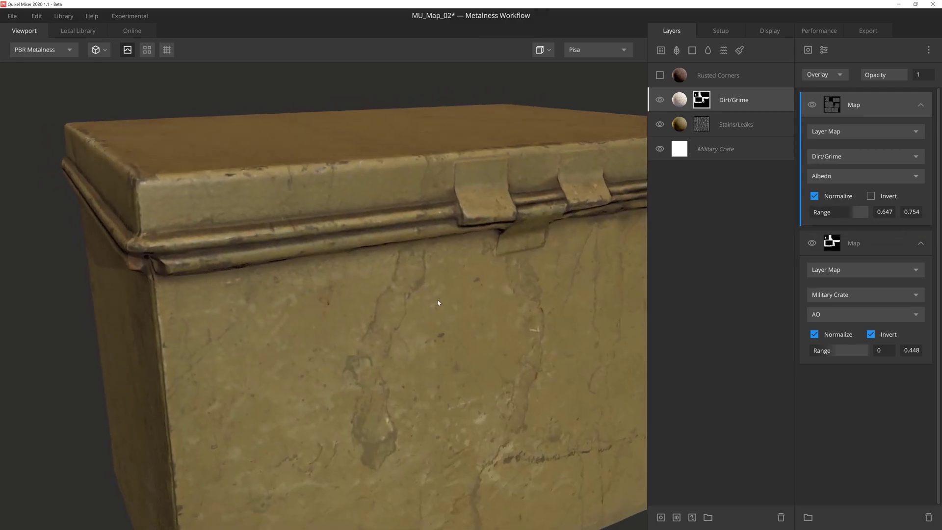
left_click(678, 99)
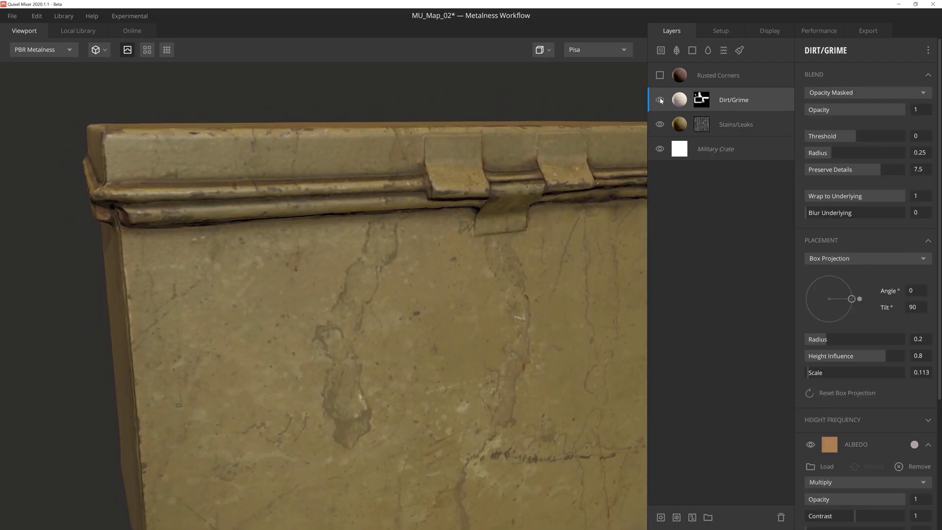
scroll(363, 275, "down", 3)
scroll(370, 279, "down", 3)
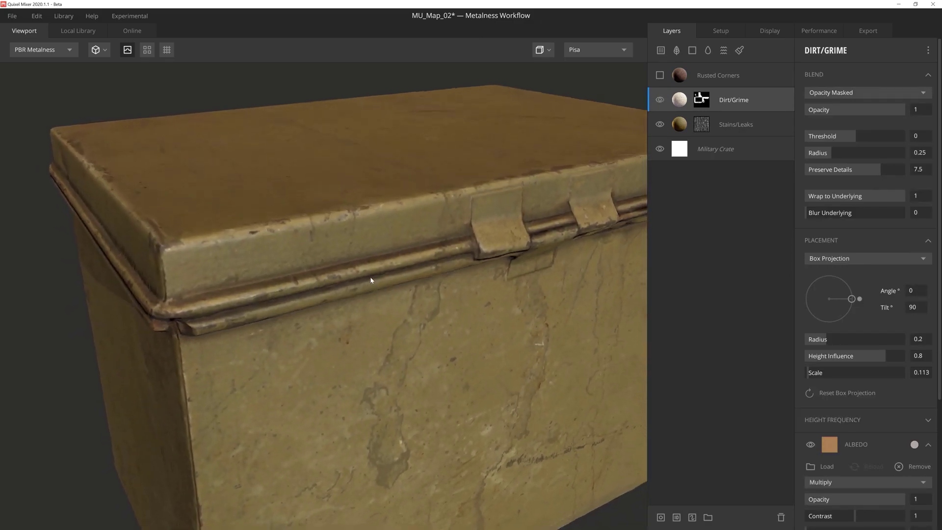
scroll(370, 237, "down", 3)
scroll(362, 224, "down", 2)
left_click_drag(362, 224, 362, 229)
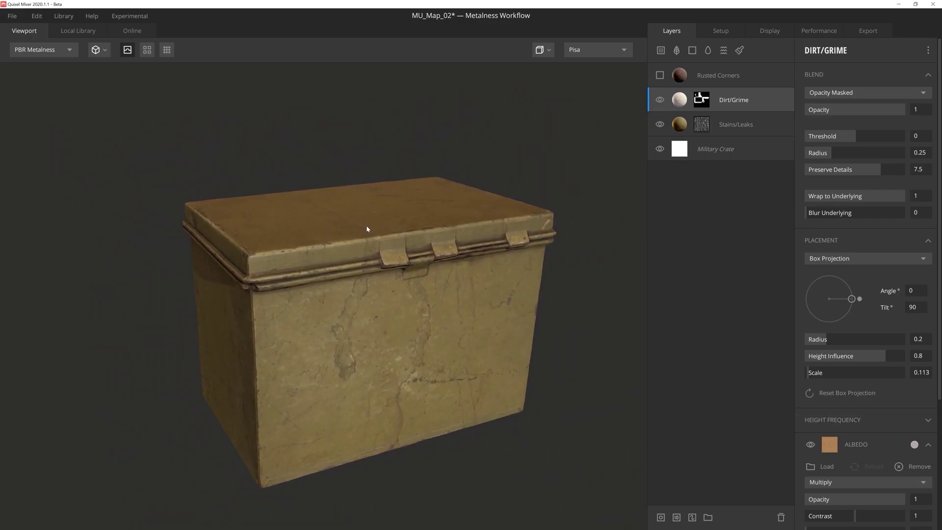
left_click(660, 75)
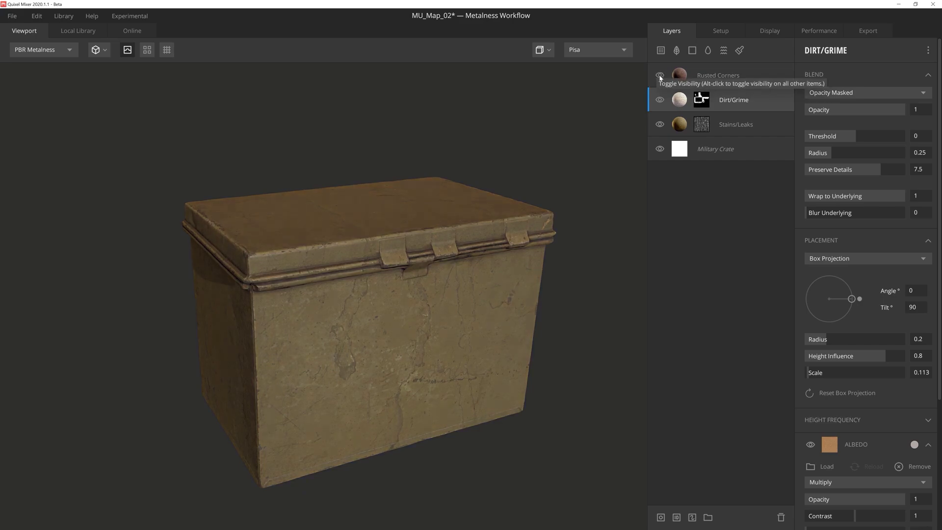
- Mask Rusted Corners with an Edges Only Curvature component, Levels 0–0.389
left_click(699, 86)
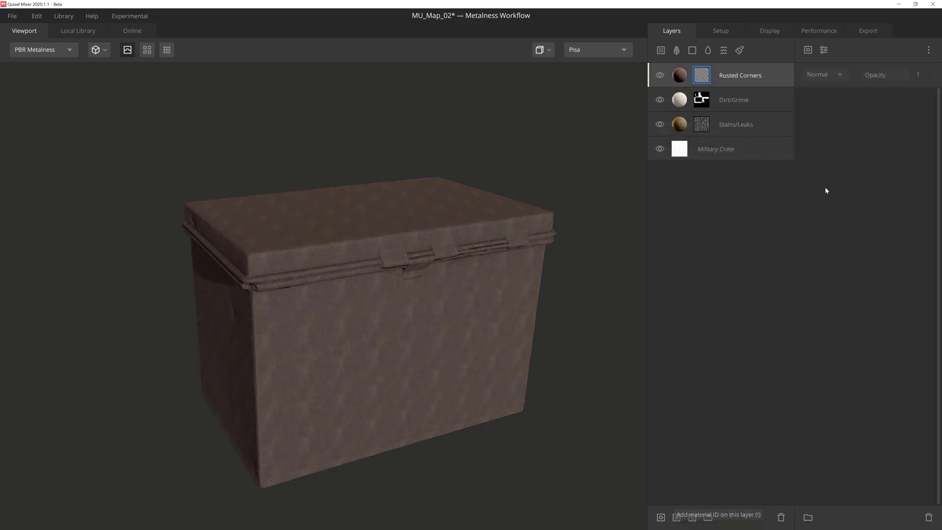
left_click(809, 51)
left_click(825, 137)
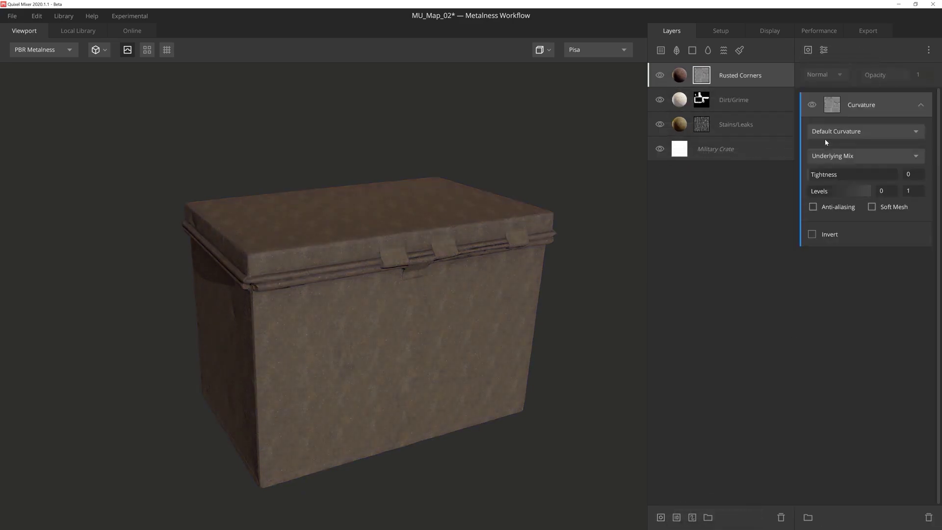
left_click(884, 131)
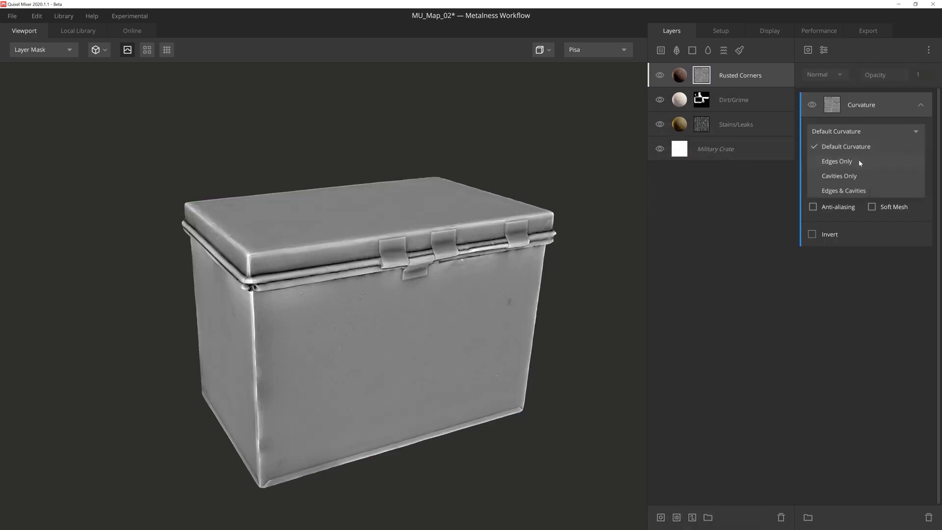
left_click(859, 164)
left_click_drag(871, 194, 834, 194)
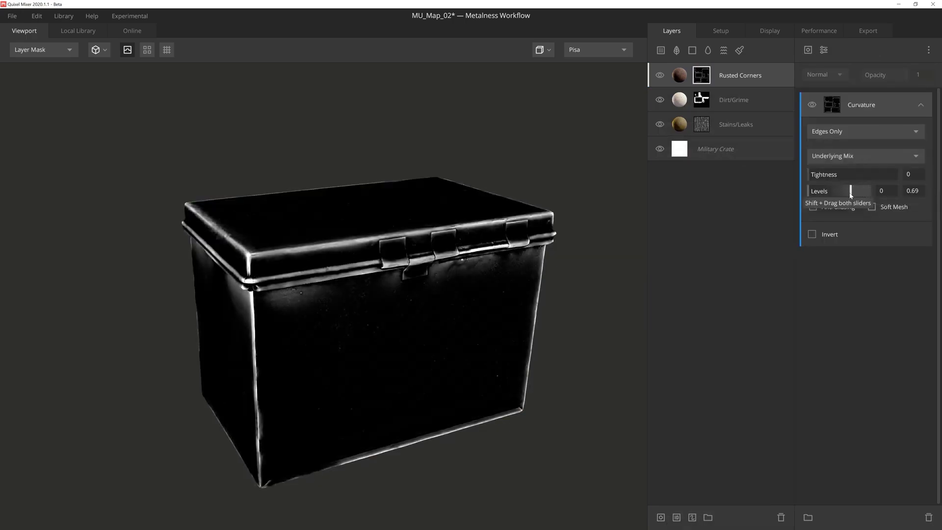
left_click_drag(834, 194, 831, 193)
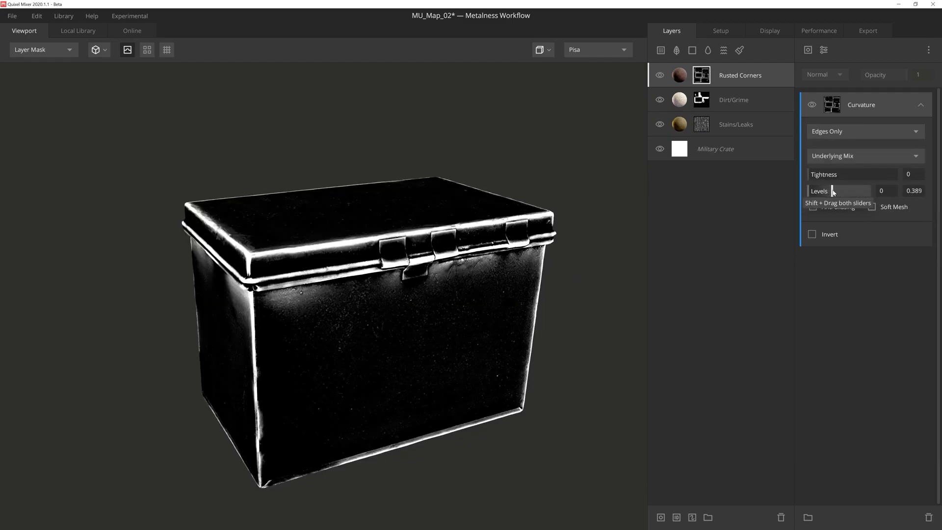
mouse_move(508, 288)
left_mouse_down()
mouse_move(489, 296)
mouse_move(492, 304)
mouse_move(515, 297)
left_mouse_up()
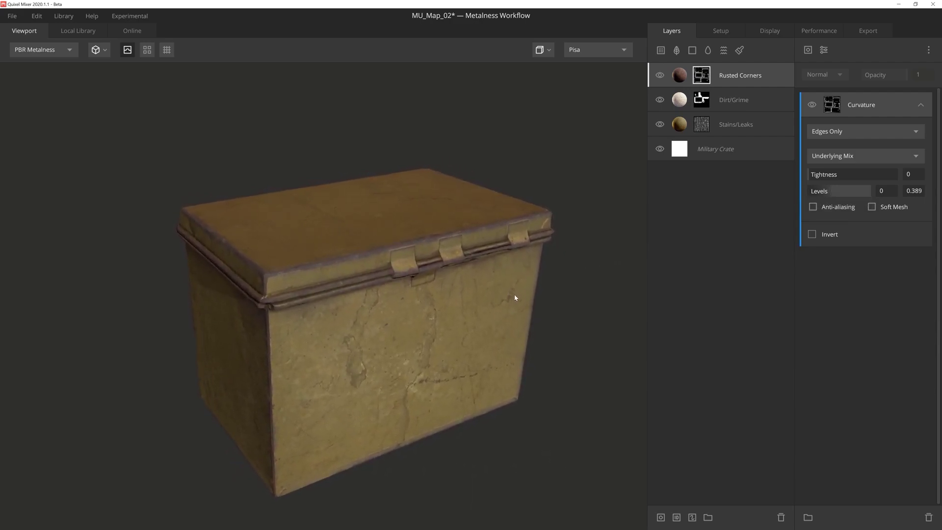
left_click(808, 50)
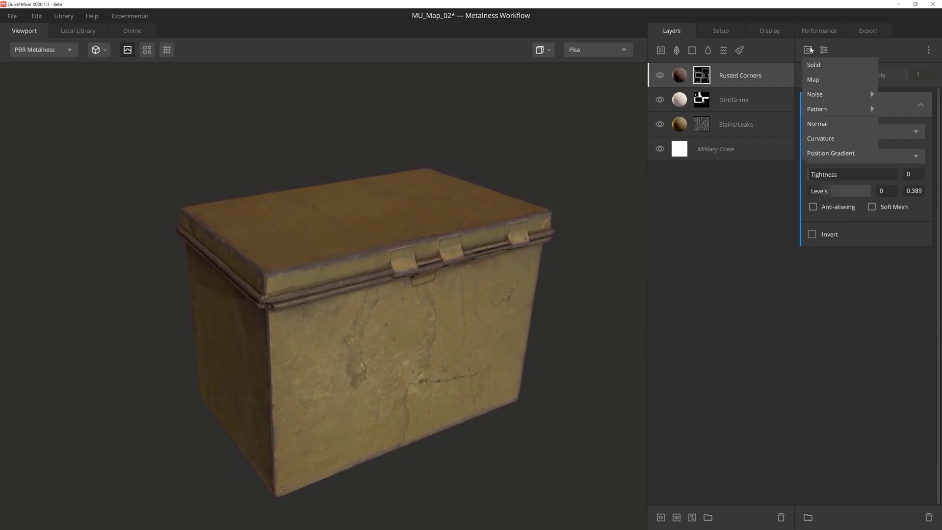
- Multiply a Stains/Leaks Roughness Layer Map, range 0.095–0.164, over the edge curvature
left_click(826, 79)
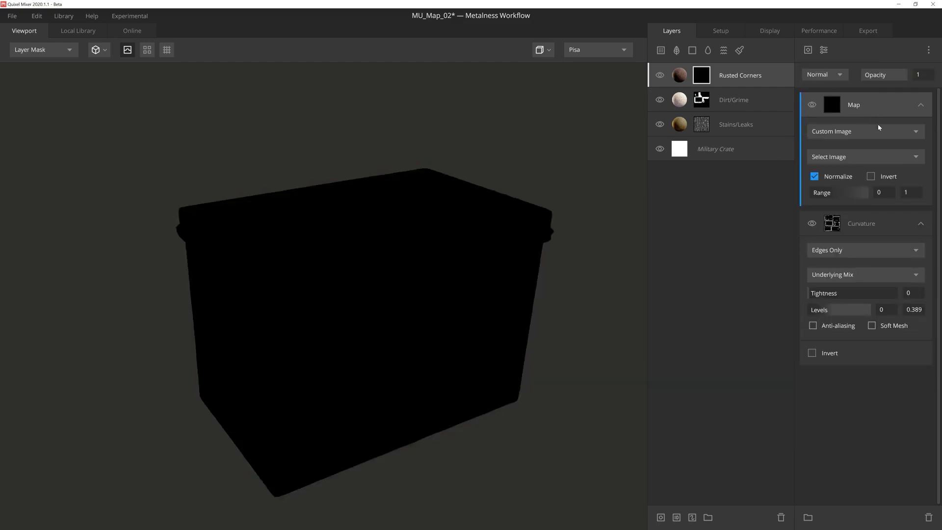
left_click(873, 131)
left_click(880, 162)
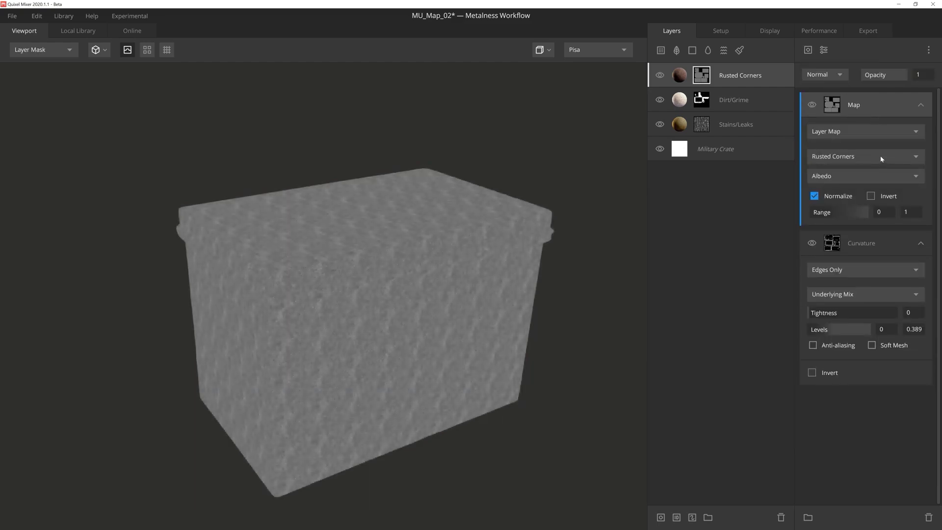
left_click(881, 159)
left_click(852, 196)
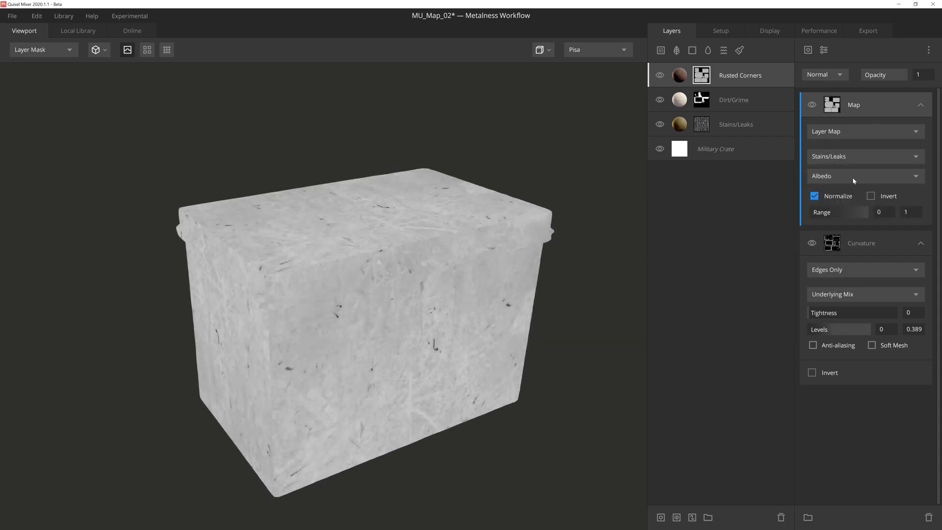
left_click(852, 178)
left_click(845, 220)
left_click_drag(845, 213, 820, 214)
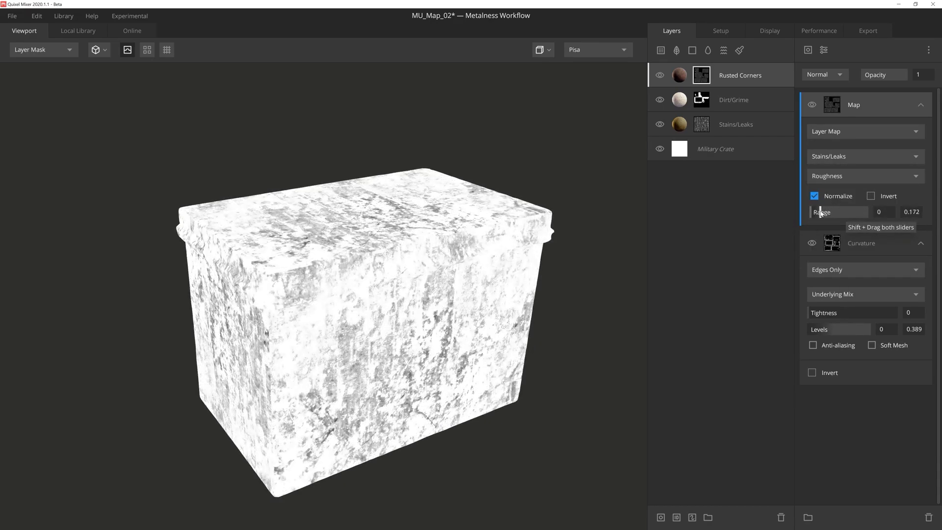
left_click_drag(810, 213, 816, 214)
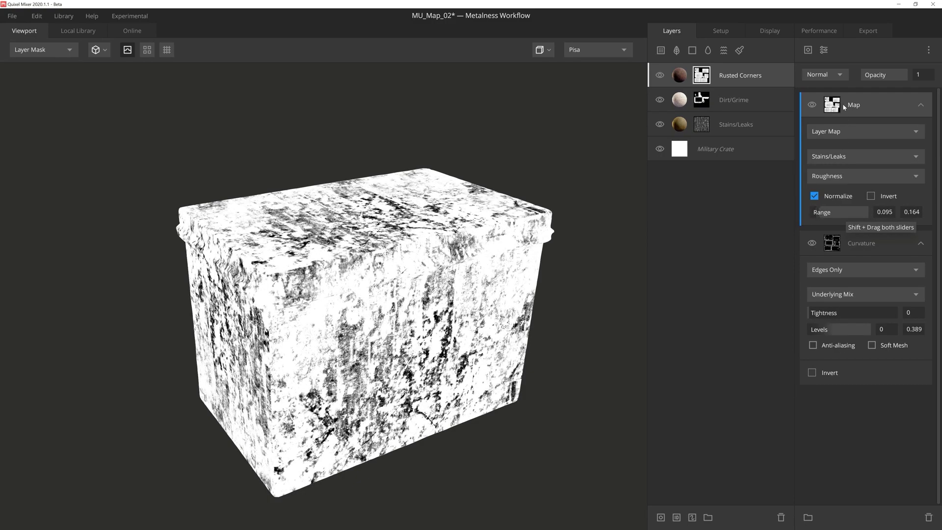
left_click(827, 75)
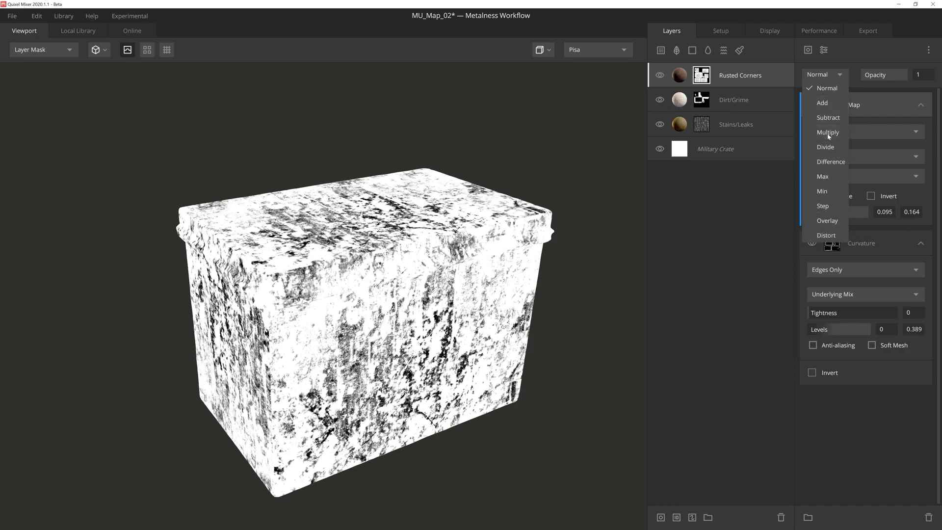
left_click(828, 133)
- Zoom in on the crate's edges and hide the map to compare the mask
left_click_drag(490, 227, 404, 257)
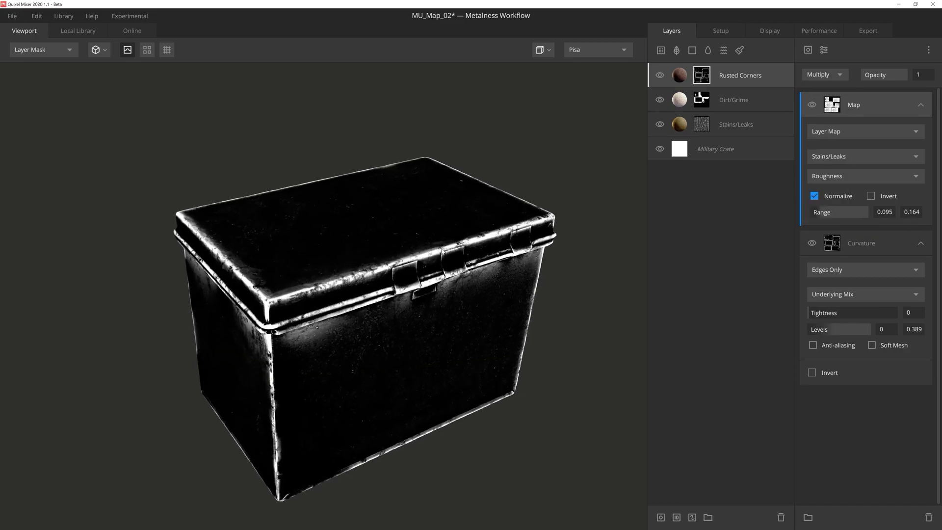
scroll(404, 256, "up", 2)
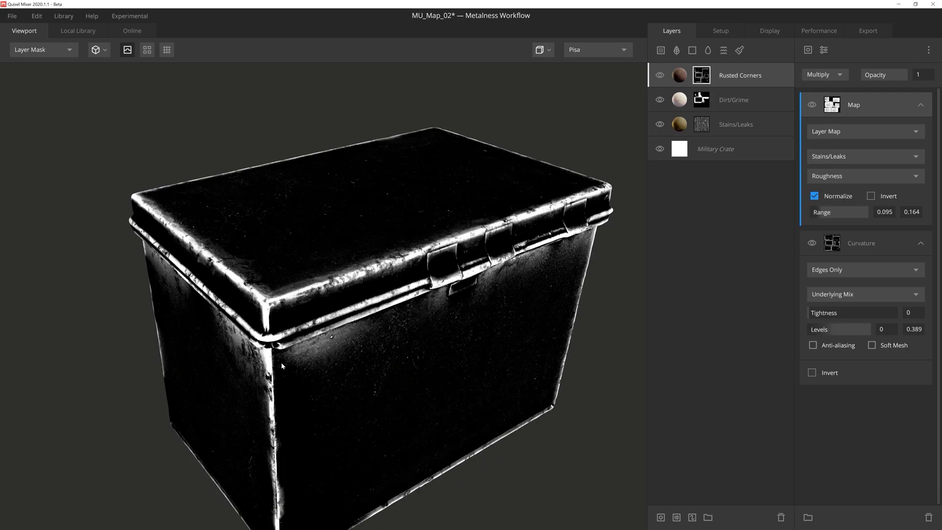
left_click_drag(346, 368, 339, 367)
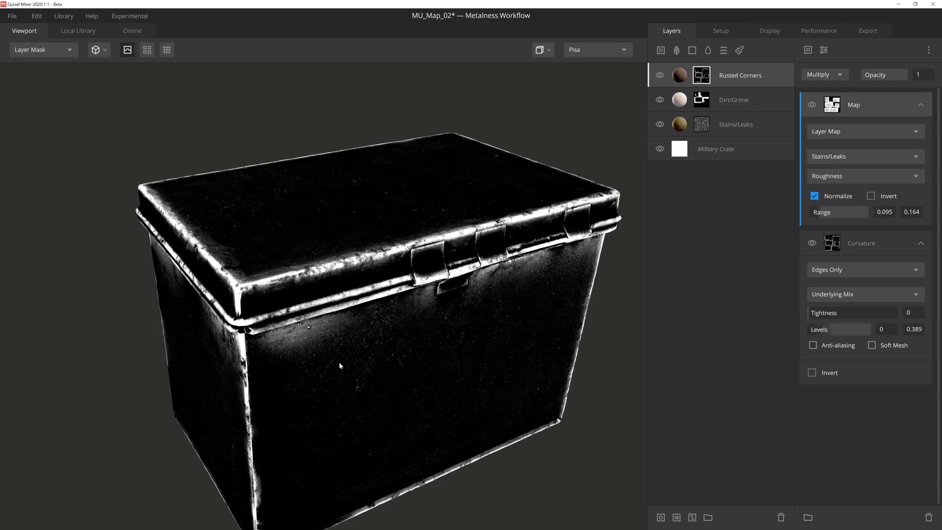
left_click(812, 106)
- Re-enable the map, show the textured crate, and orbit it under rotated lighting
left_click(811, 106)
key("m")
mouse_move(462, 297)
left_mouse_down()
mouse_move(405, 296)
mouse_move(405, 284)
mouse_move(466, 265)
mouse_move(513, 276)
mouse_move(490, 296)
mouse_move(438, 289)
left_mouse_up()
mouse_move(476, 320)
right_mouse_down("shift")
mouse_move(358, 322)
mouse_move(46, 293)
mouse_move(143, 319)
mouse_move(424, 337)
mouse_move(578, 323)
mouse_move(661, 329)
mouse_move(494, 334)
right_mouse_up("shift")
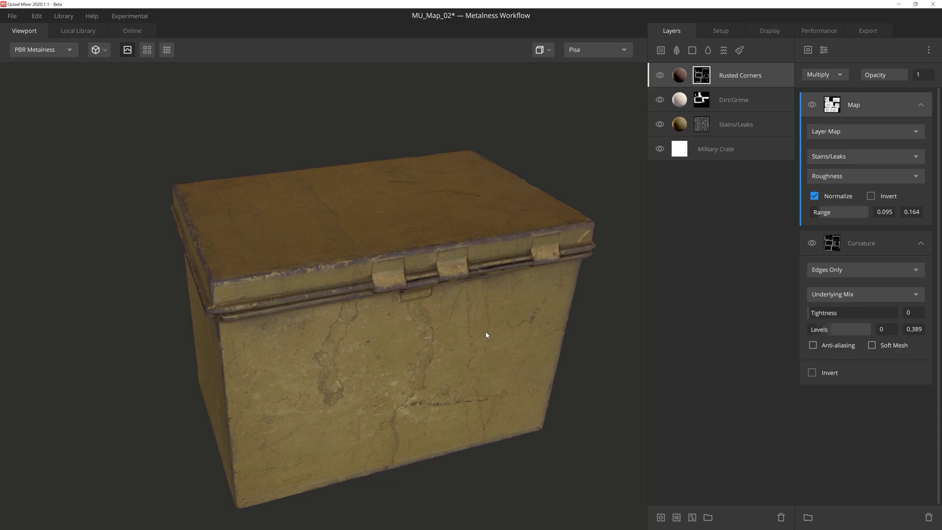
mouse_move(485, 334)
left_mouse_down()
mouse_move(437, 296)
mouse_move(353, 298)
mouse_move(296, 285)
left_mouse_up()
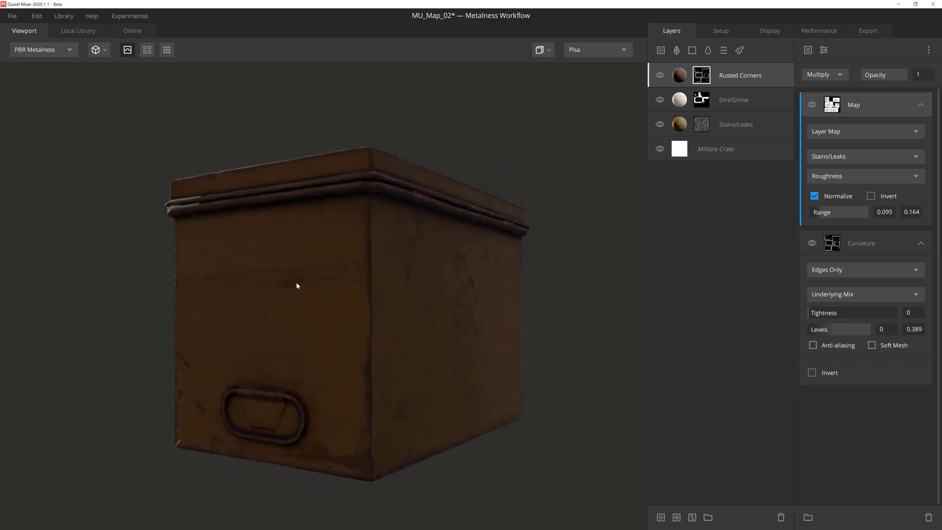